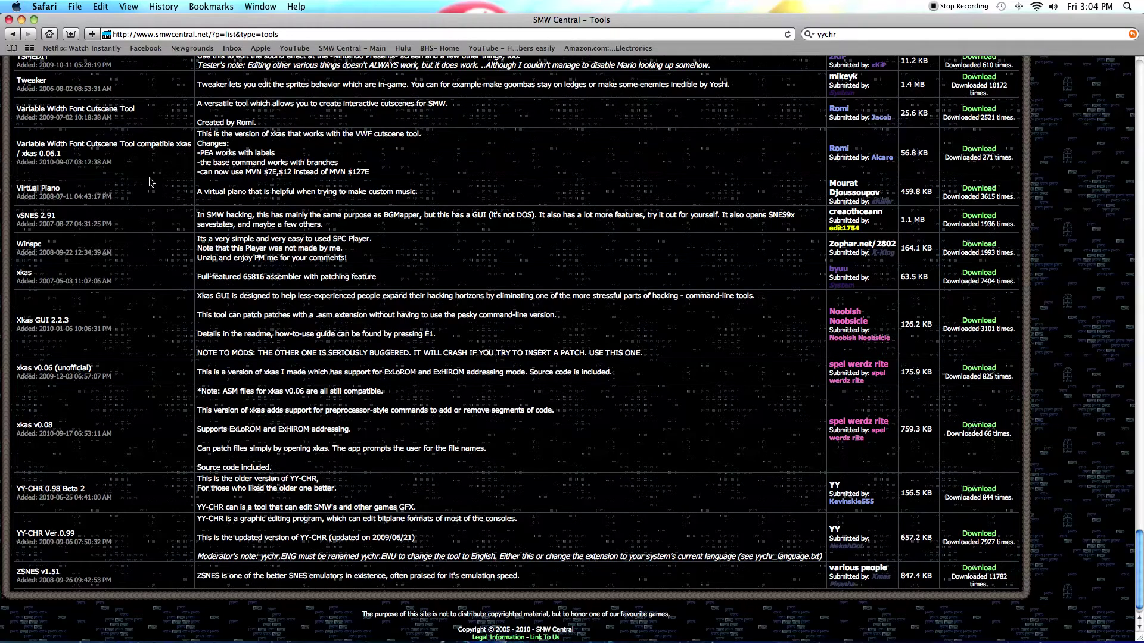
scroll(150, 182, down, 1)
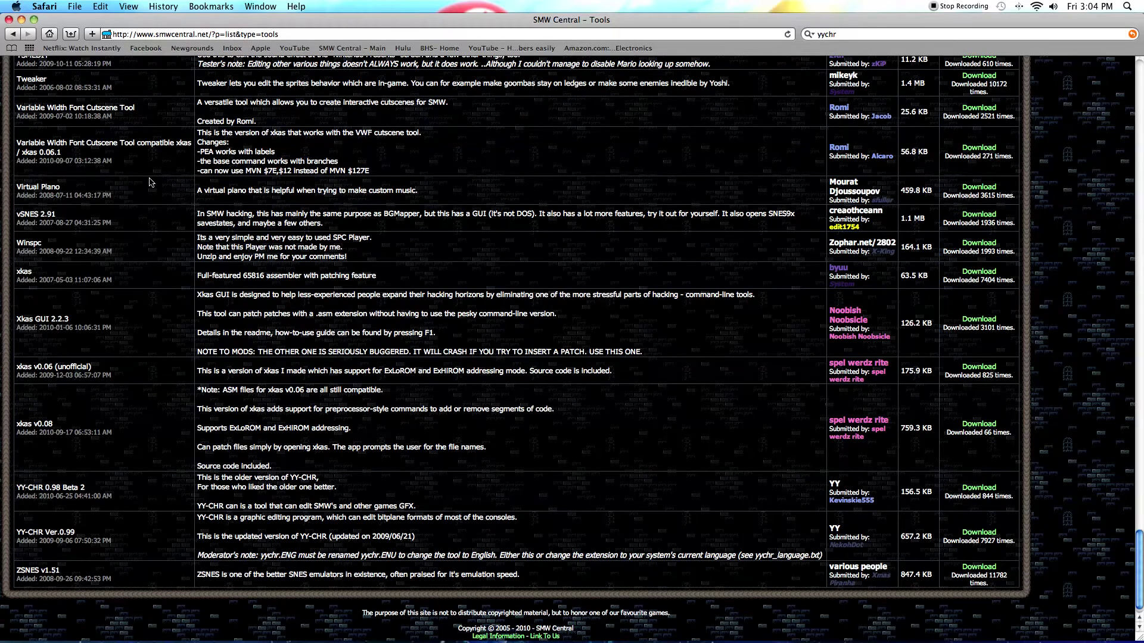
scroll(150, 182, down, 2)
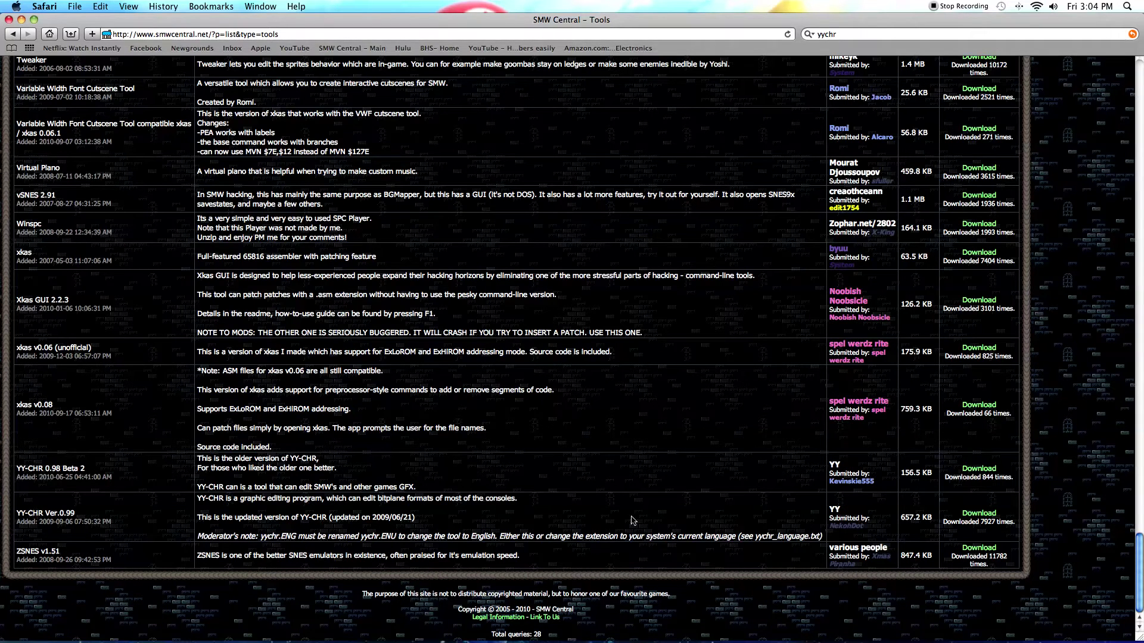
- Finish downloading YY-CHR Ver.0.99, clear the downloads list and close the Safari window
click(979, 516)
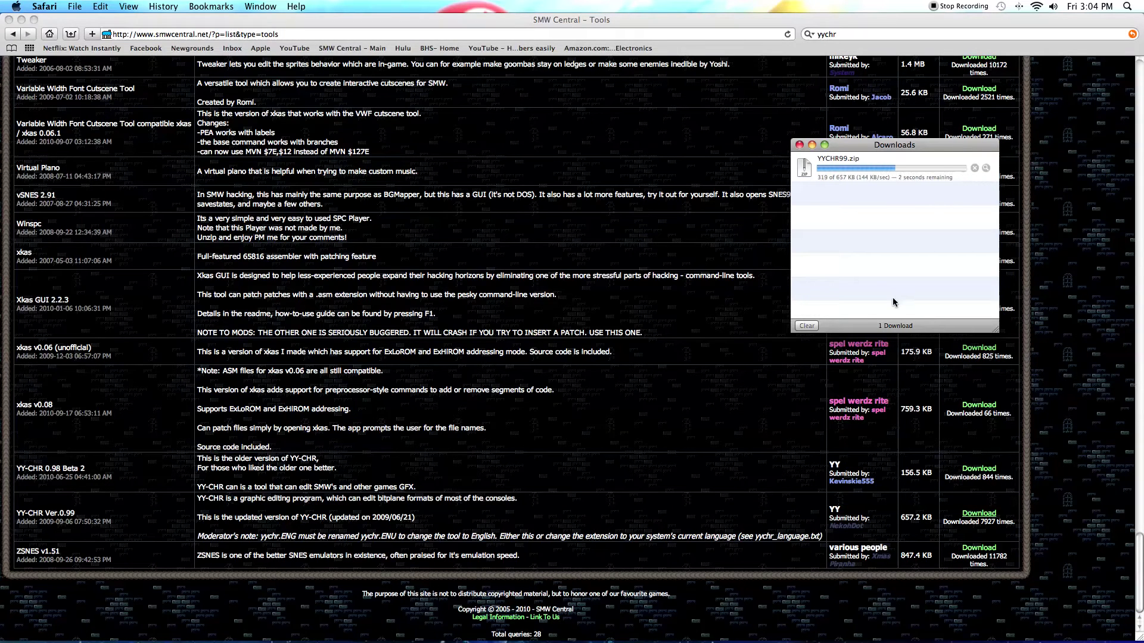
click(807, 327)
click(798, 146)
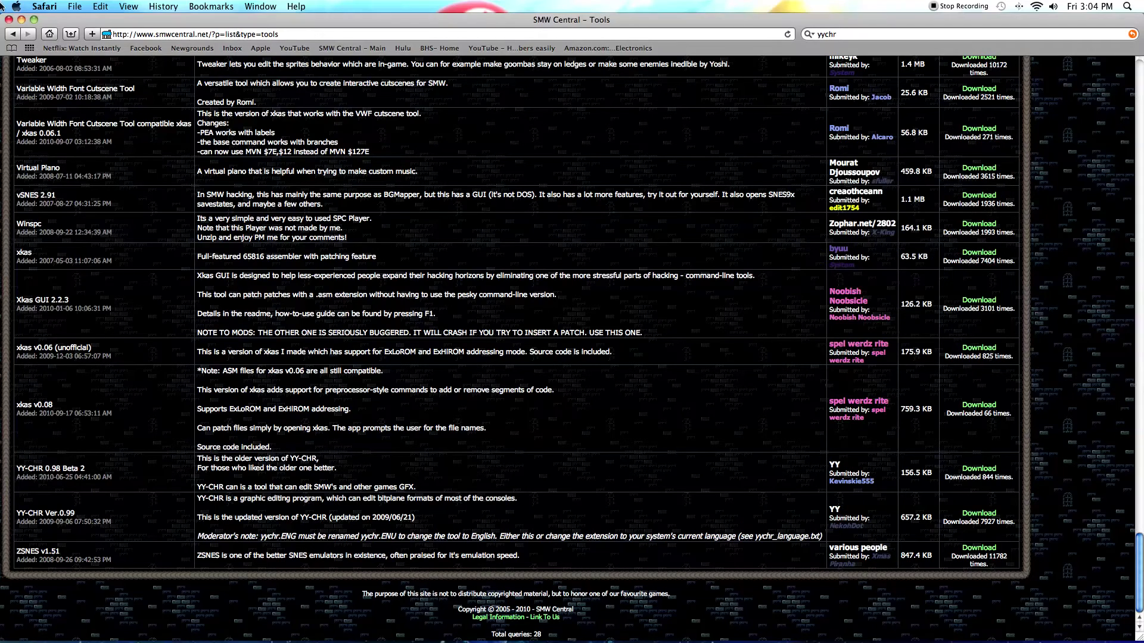
click(11, 19)
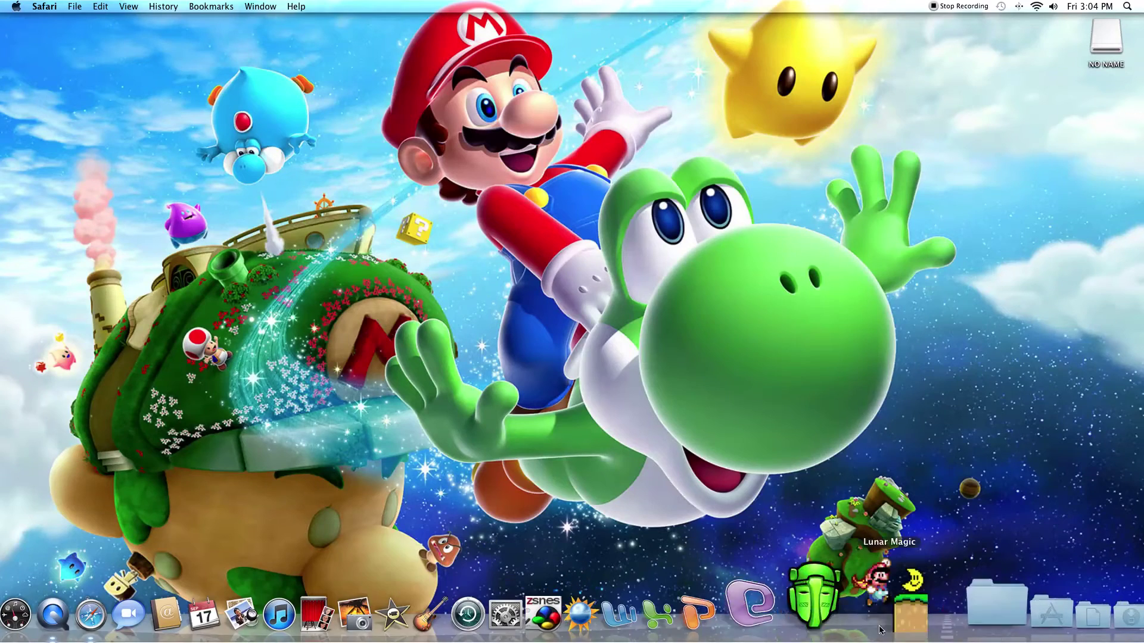
- Peek at the Downloads stack, then bring up a Finder window from the Dock
click(1047, 604)
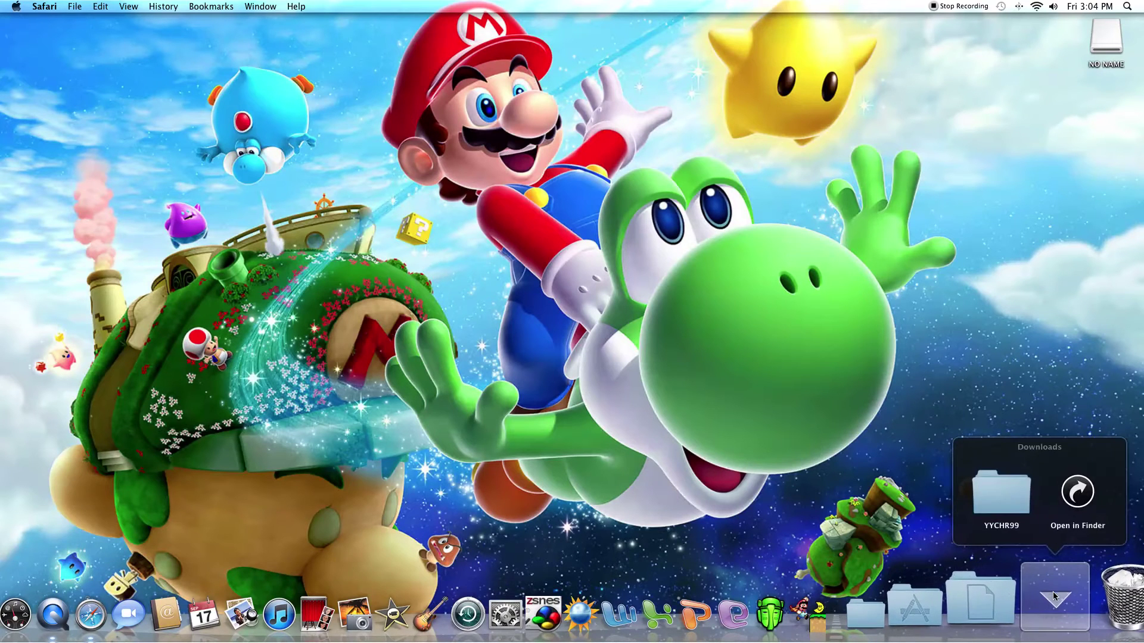
click(1055, 604)
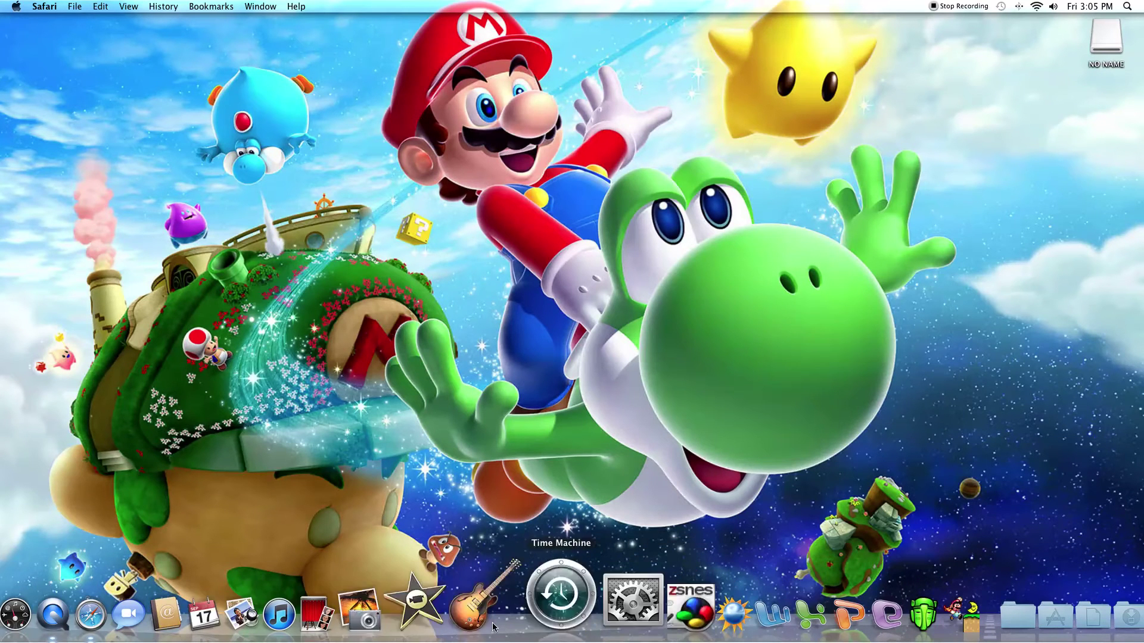
click(43, 613)
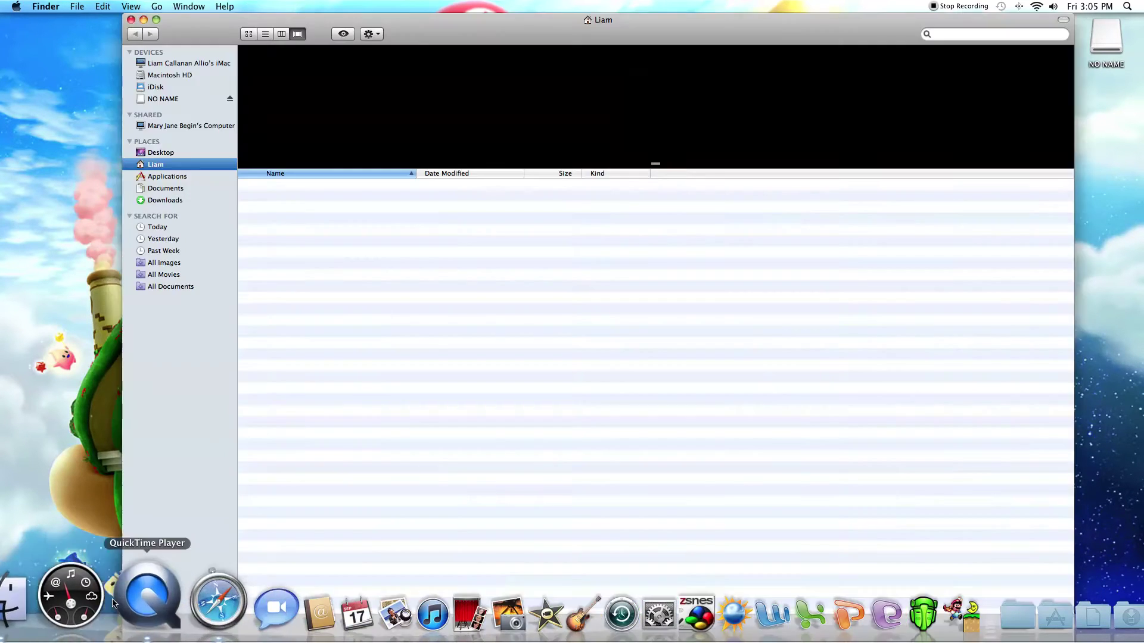
- Search Google for winebottler, visit the WineBottler site result, then close the browser window
click(166, 592)
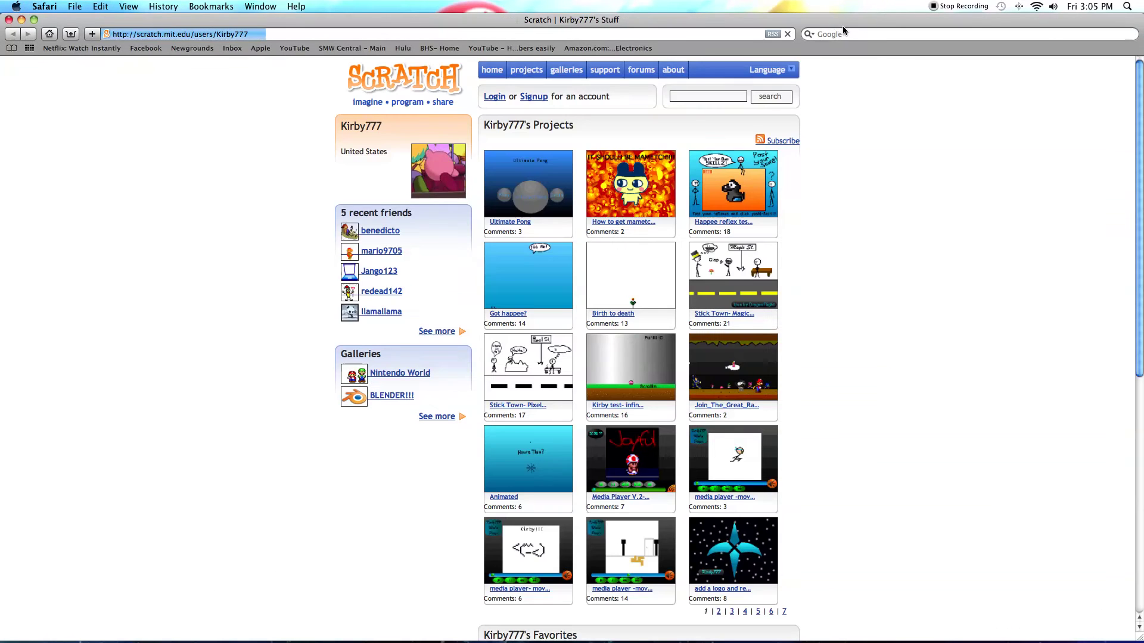
click(846, 32)
text(wi)
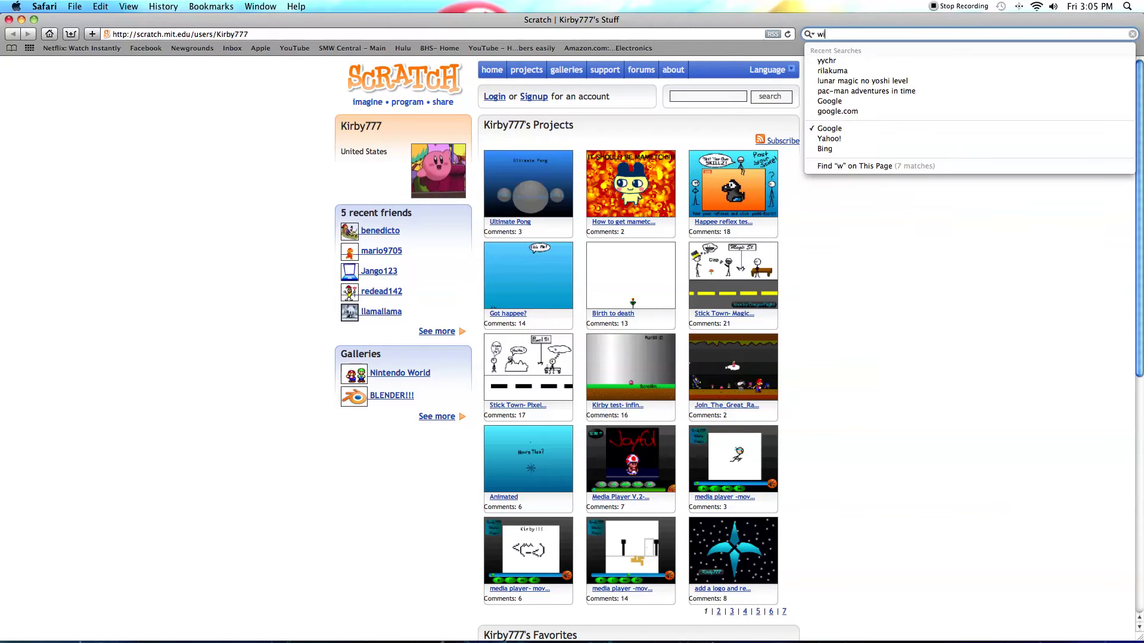
text(nebottlr)
key(Down)
key(Return)
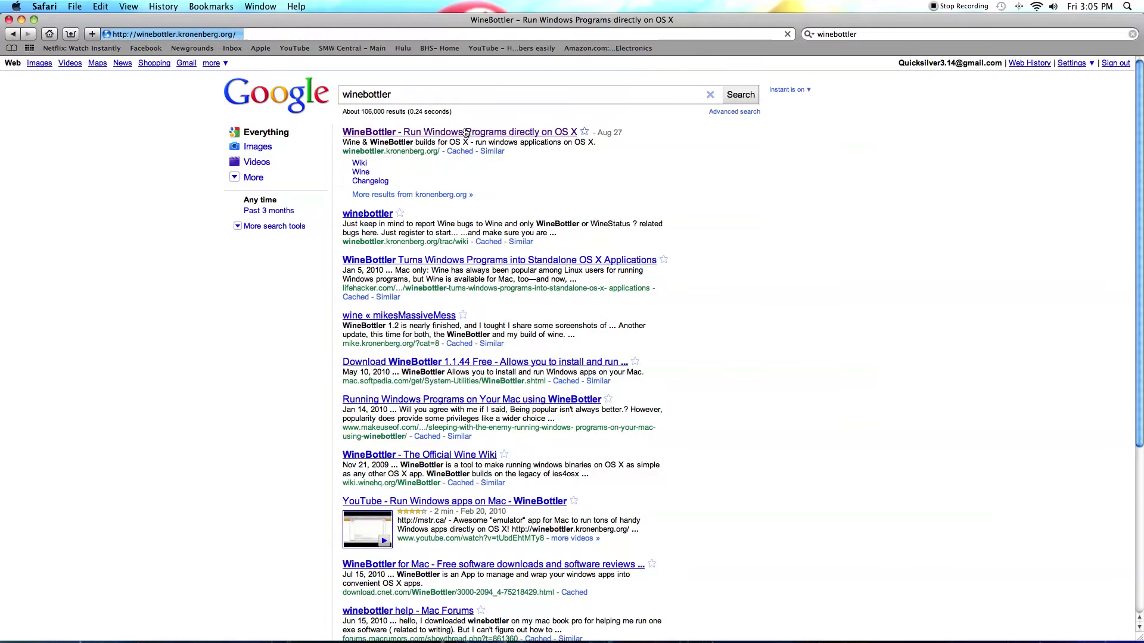
click(468, 133)
click(9, 20)
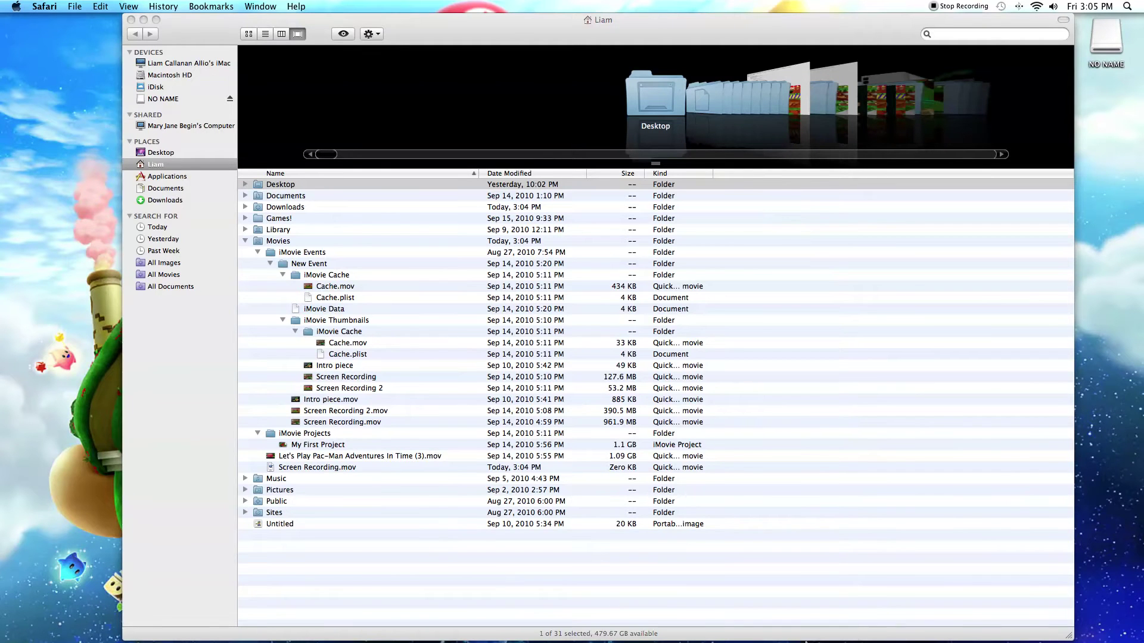
- Open yychr.exe from the downloaded YYCHR99 folder and confirm the Windows-application warning
click(1043, 596)
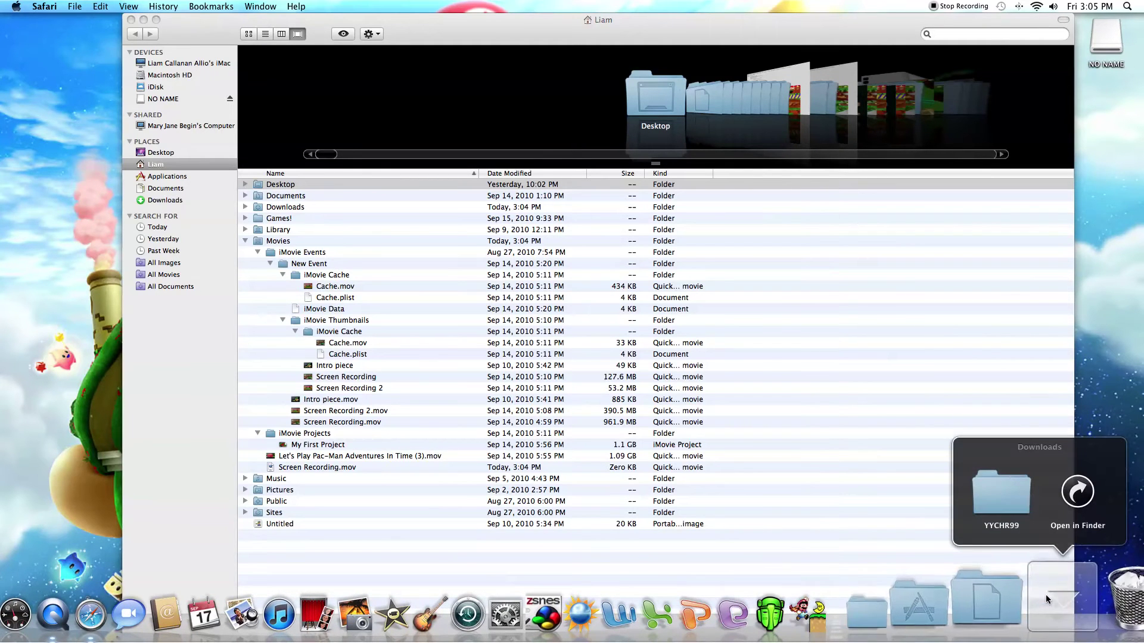
click(1013, 501)
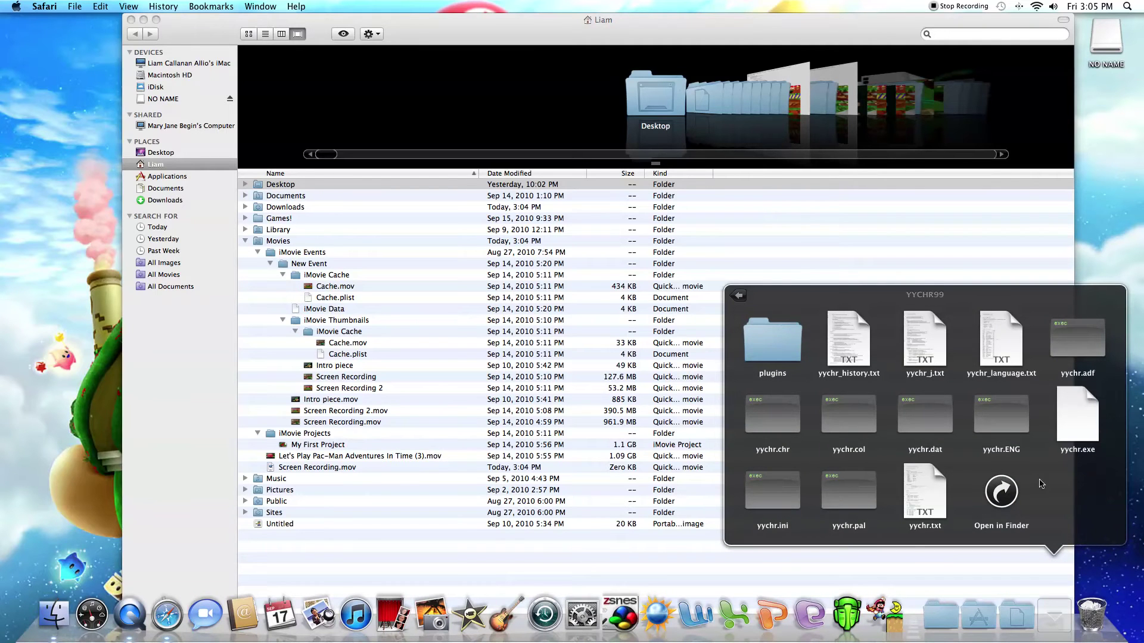
click(1076, 424)
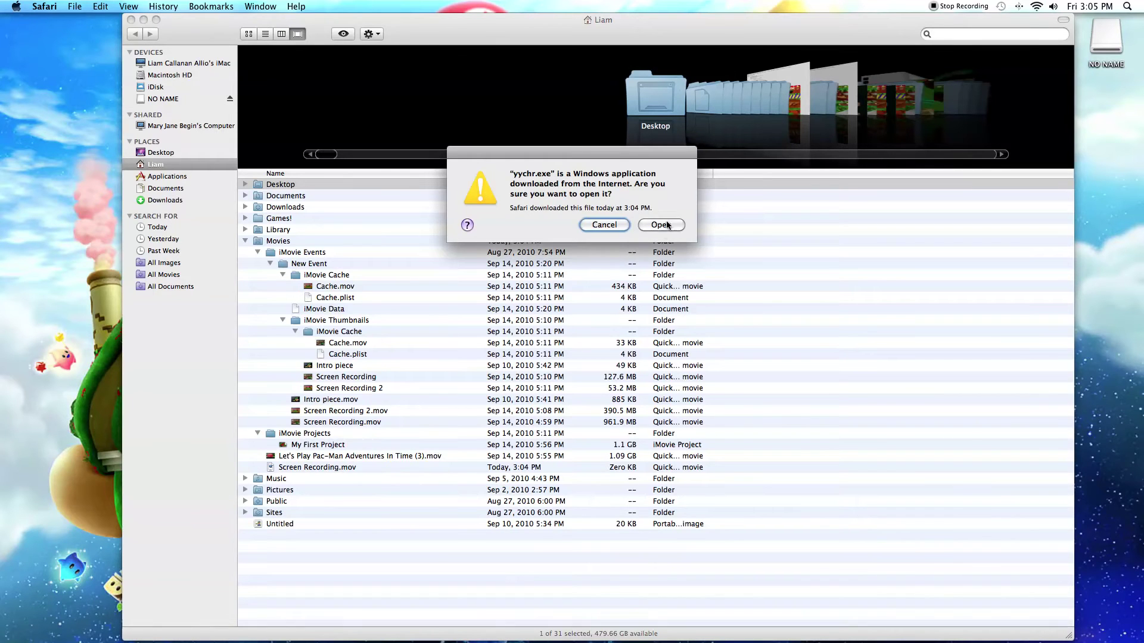
click(667, 228)
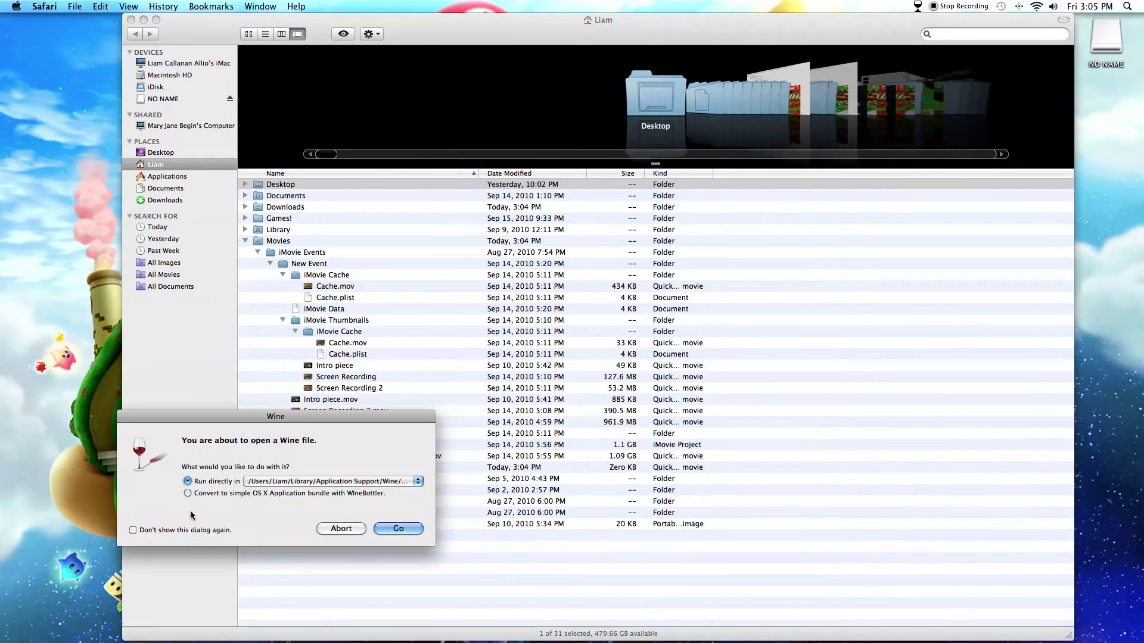
- Proceed to convert yychr.exe into an OS X app in WineBottler's Custom Prefixes window
click(402, 530)
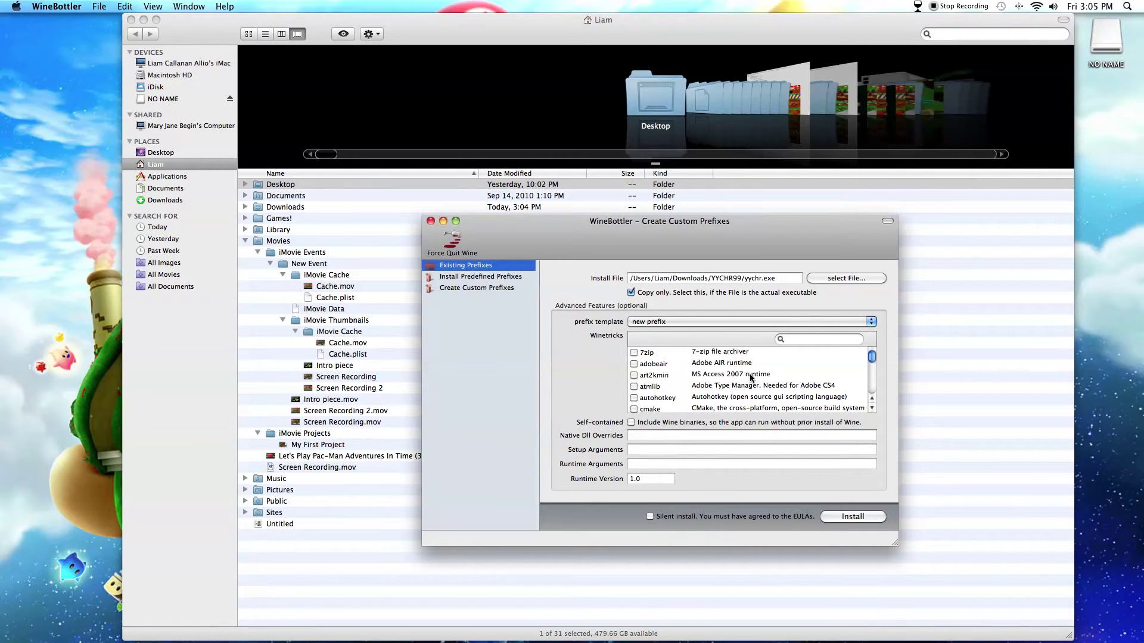
scroll(735, 376, down, 5)
scroll(735, 376, down, 5)
scroll(736, 376, down, 5)
scroll(734, 374, down, 5)
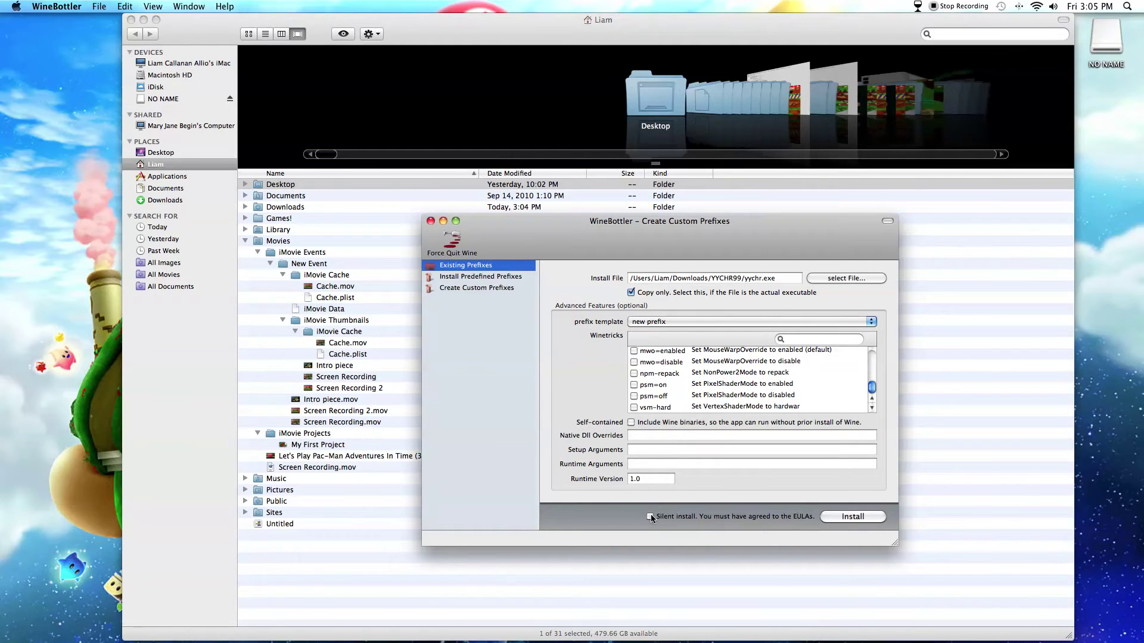
- Install yychr.exe as the YYCHR app saved into the Applications folder
click(846, 521)
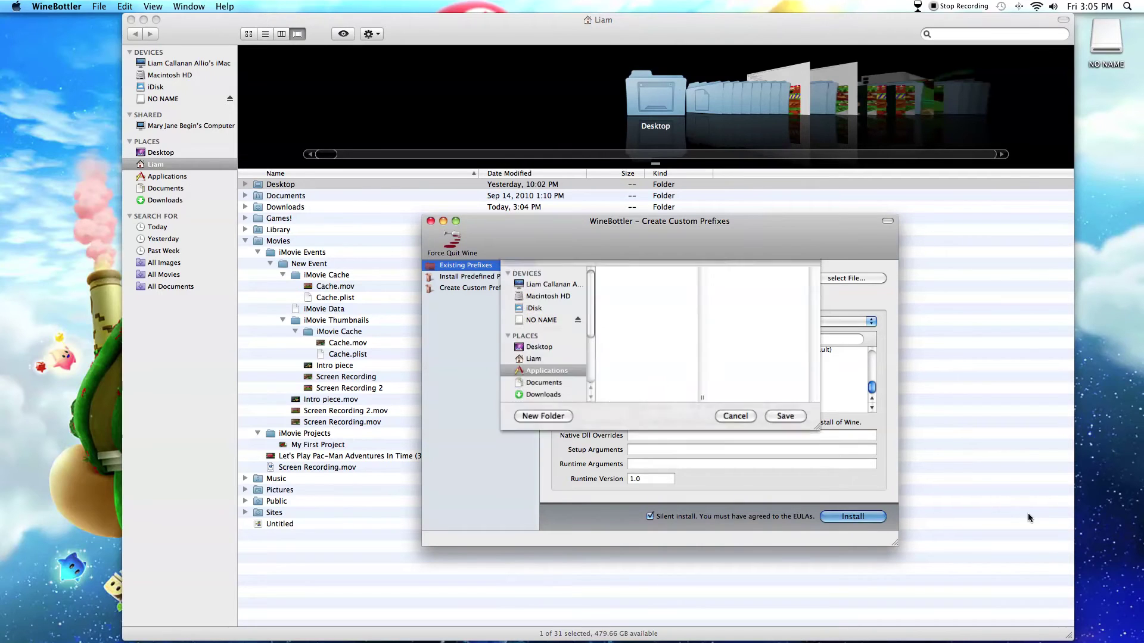
key(BackSpace)
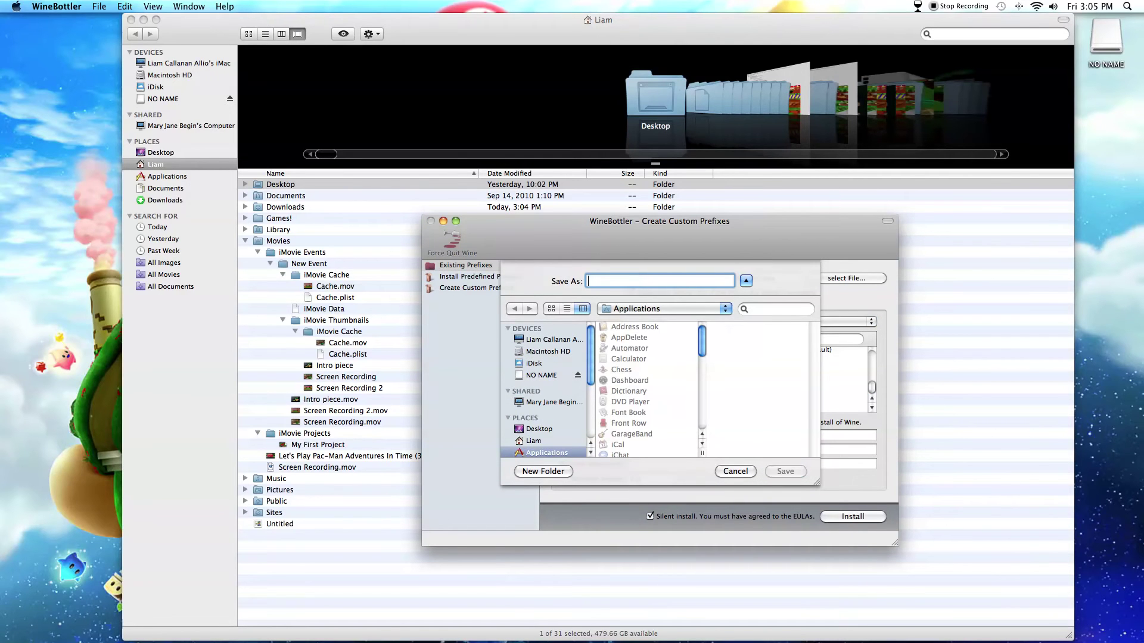
text(YY-)
text(CHR)
click(784, 472)
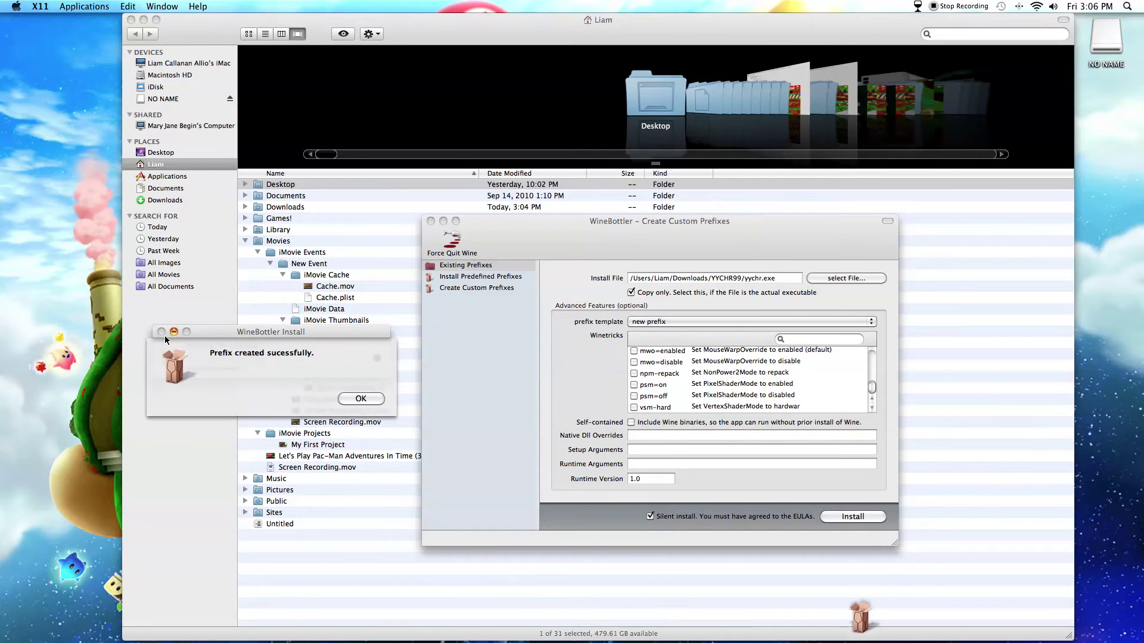
- Dismiss the prefix-created message, close WineBottler and show the Applications folder in Finder
click(360, 399)
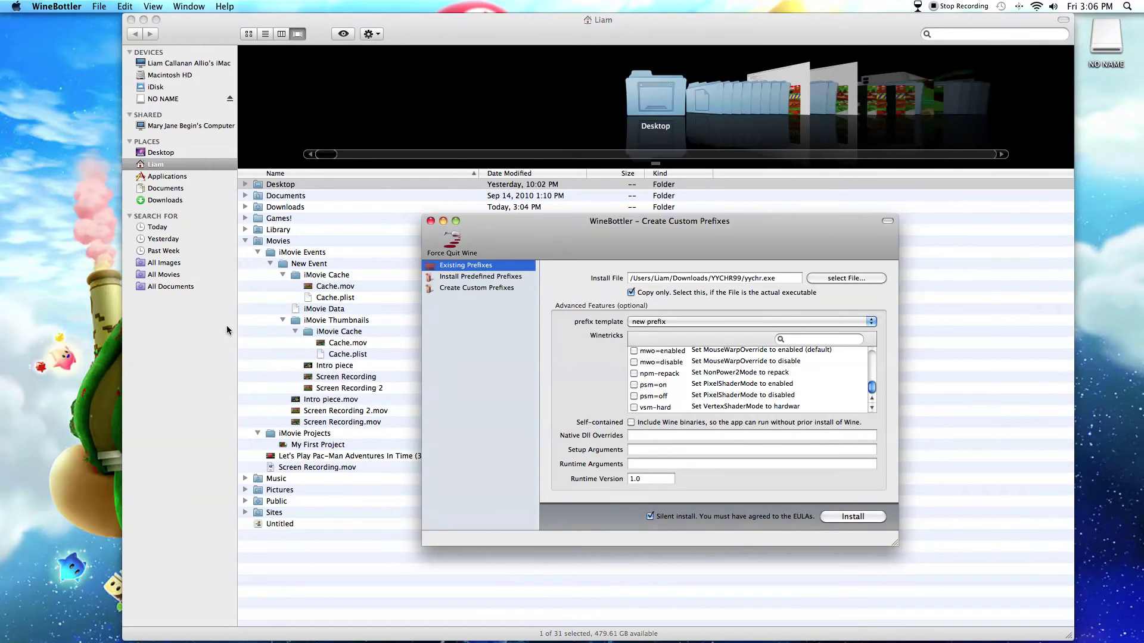
click(430, 220)
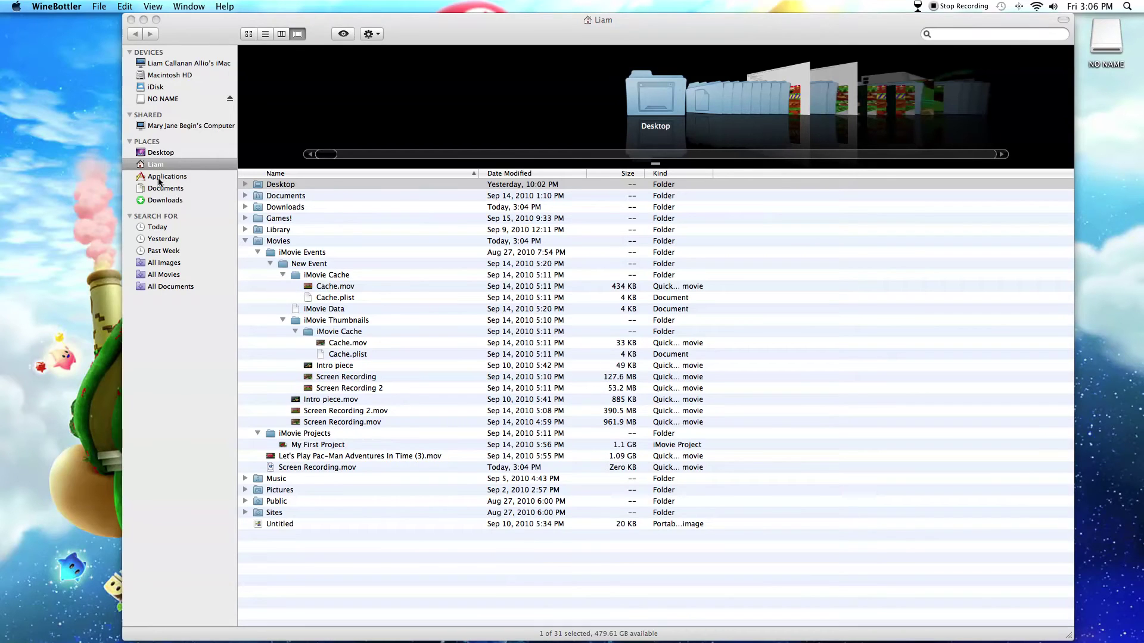
click(192, 191)
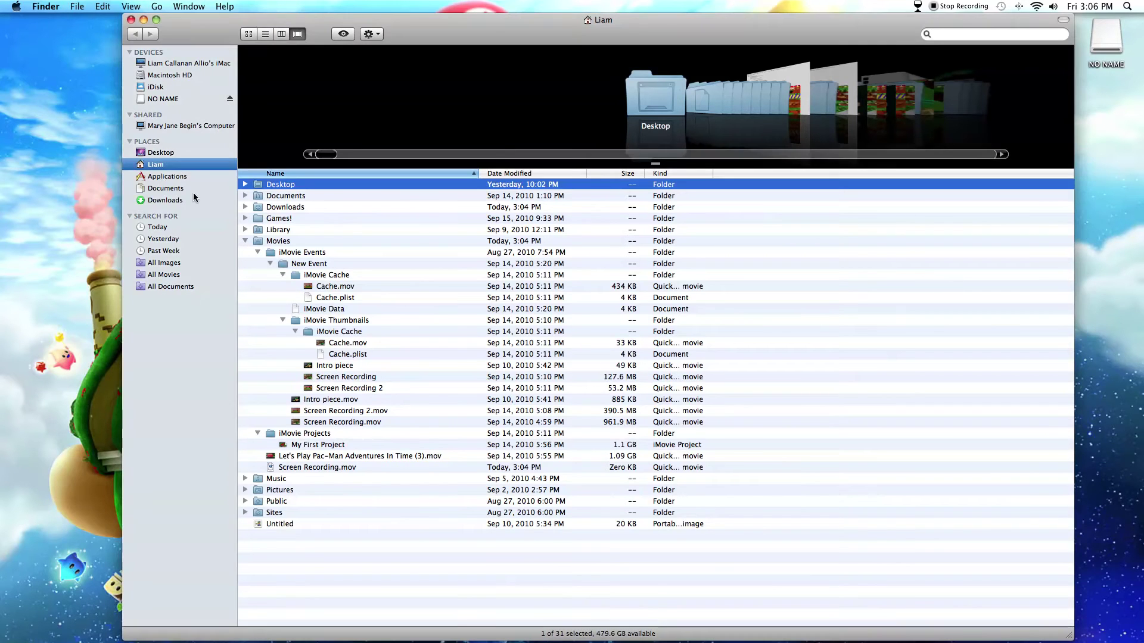
click(161, 177)
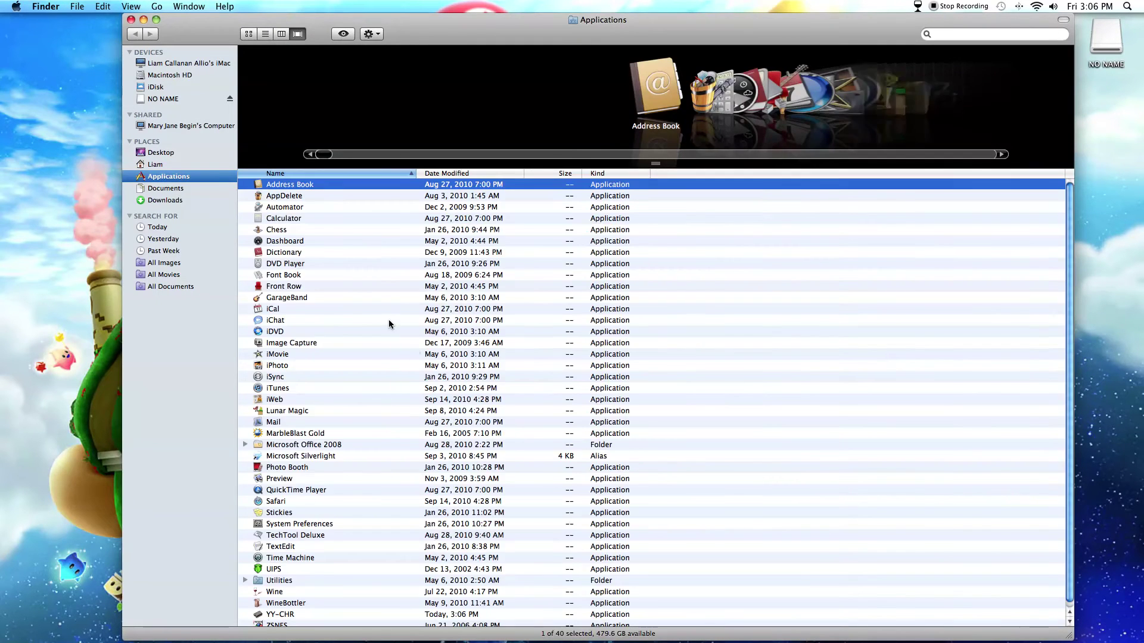
scroll(265, 325, down, 1)
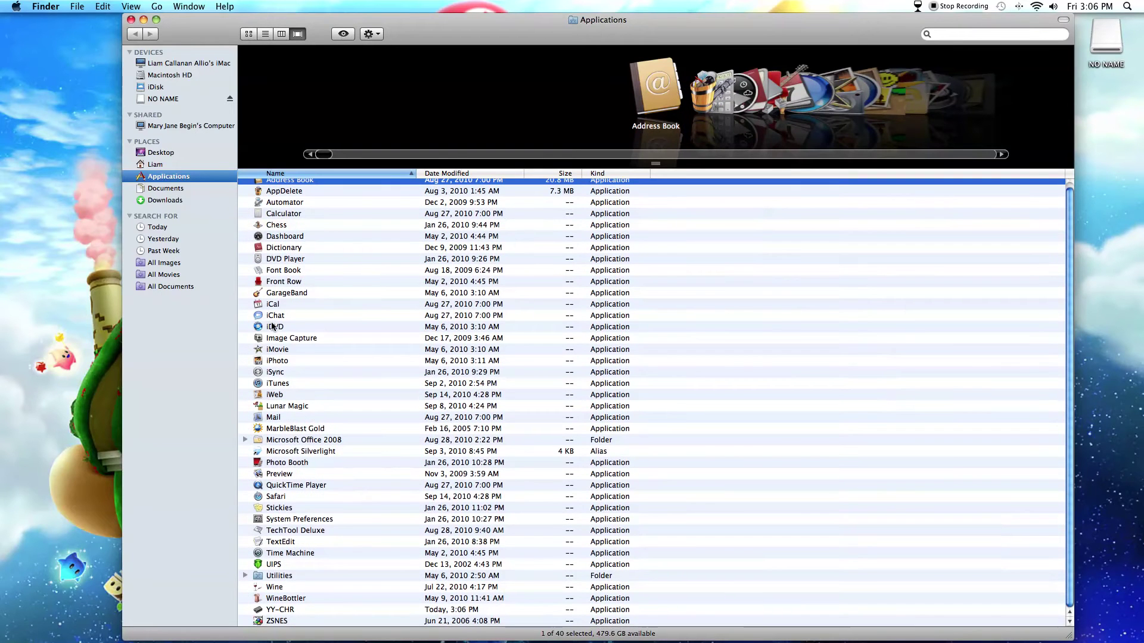
double_click(272, 611)
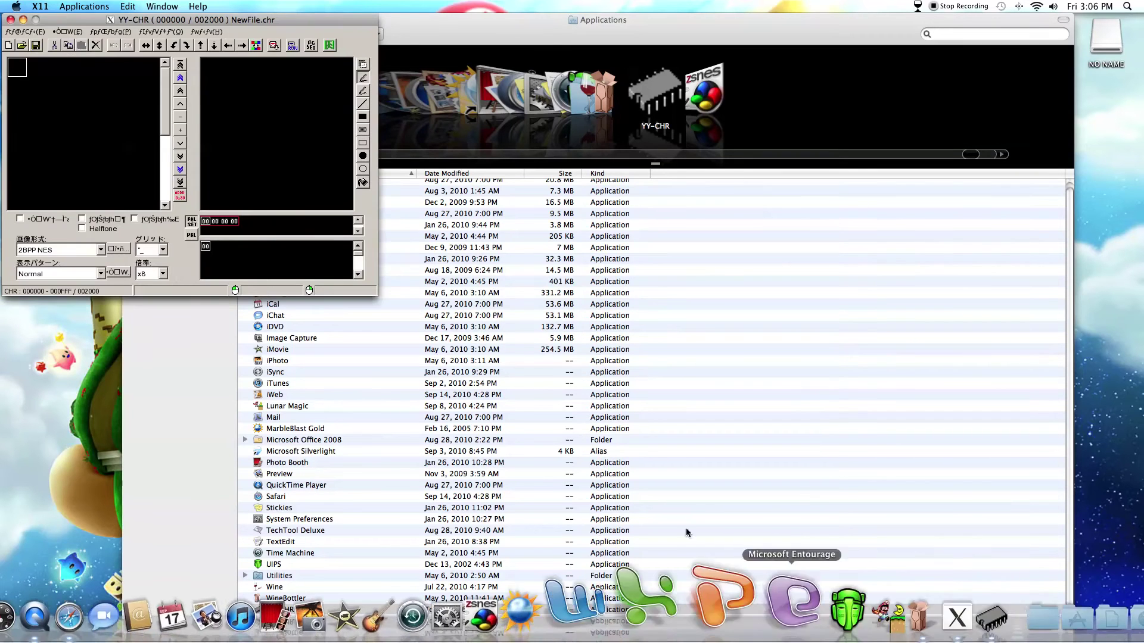
drag(106, 21, 481, 160)
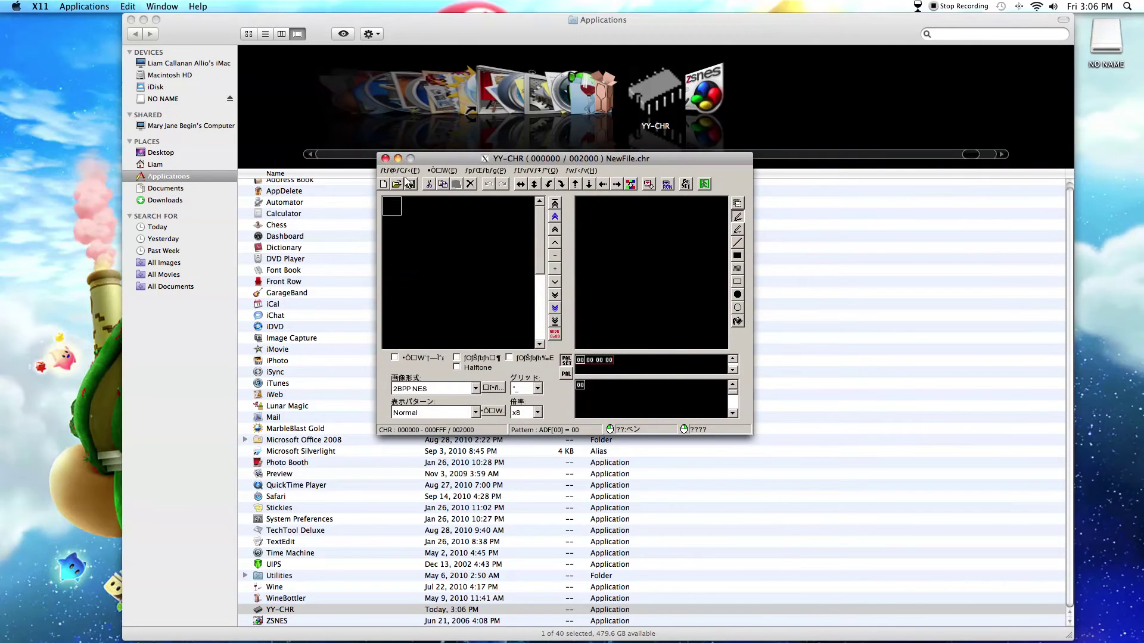
click(386, 159)
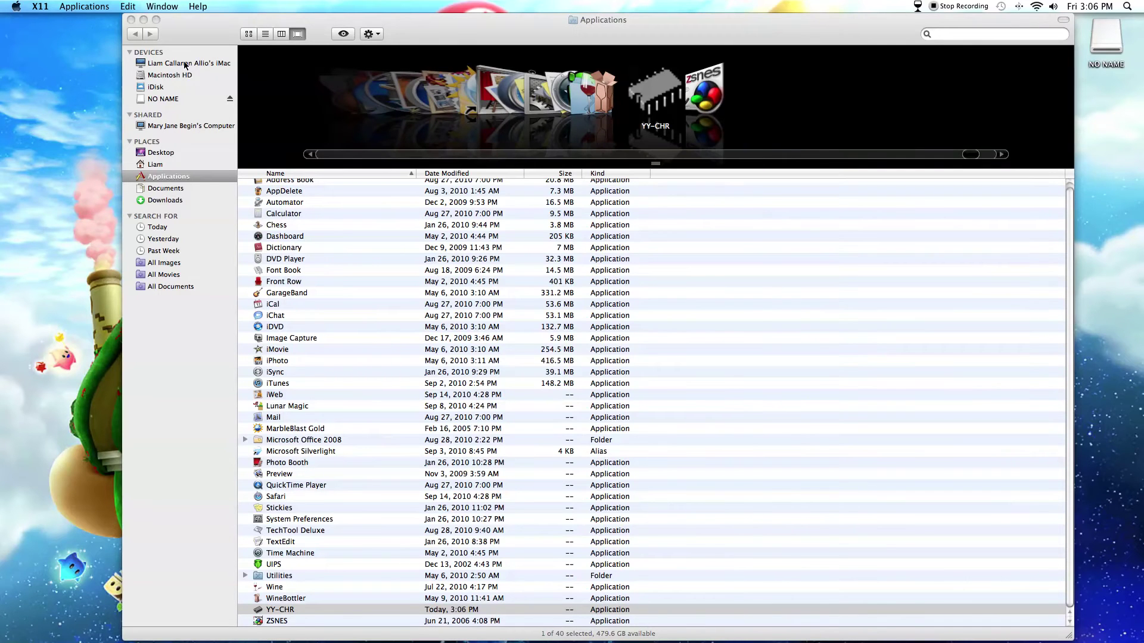
- Close the Applications window, then quit the running Windows app and X11 from the Dock
click(130, 19)
mouse_move(699, 641)
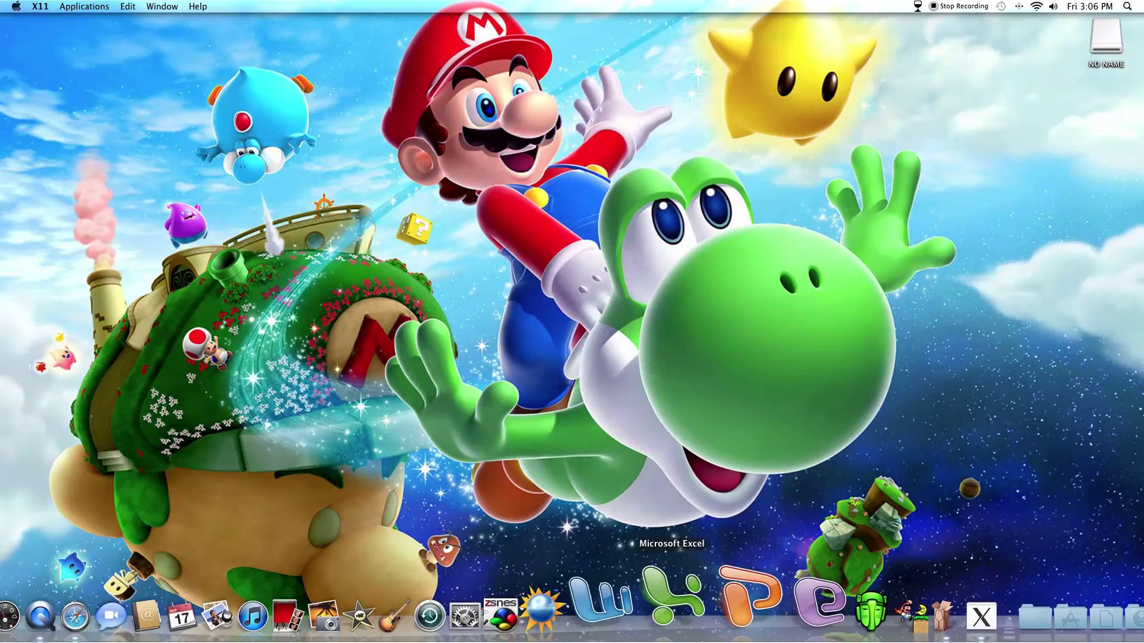
right_click(861, 604)
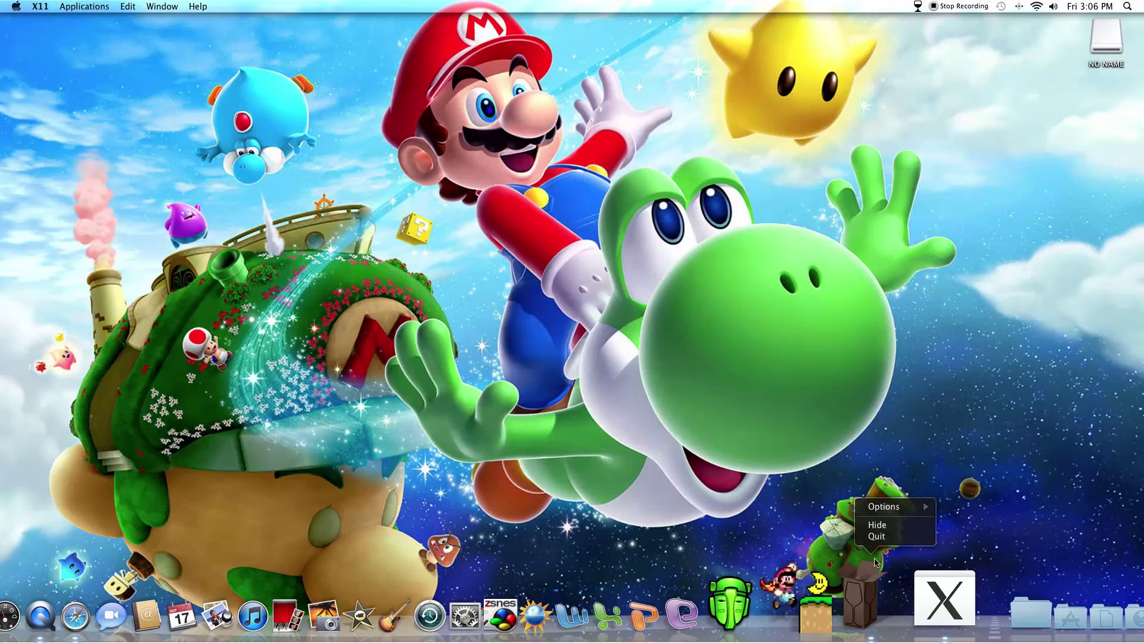
click(877, 537)
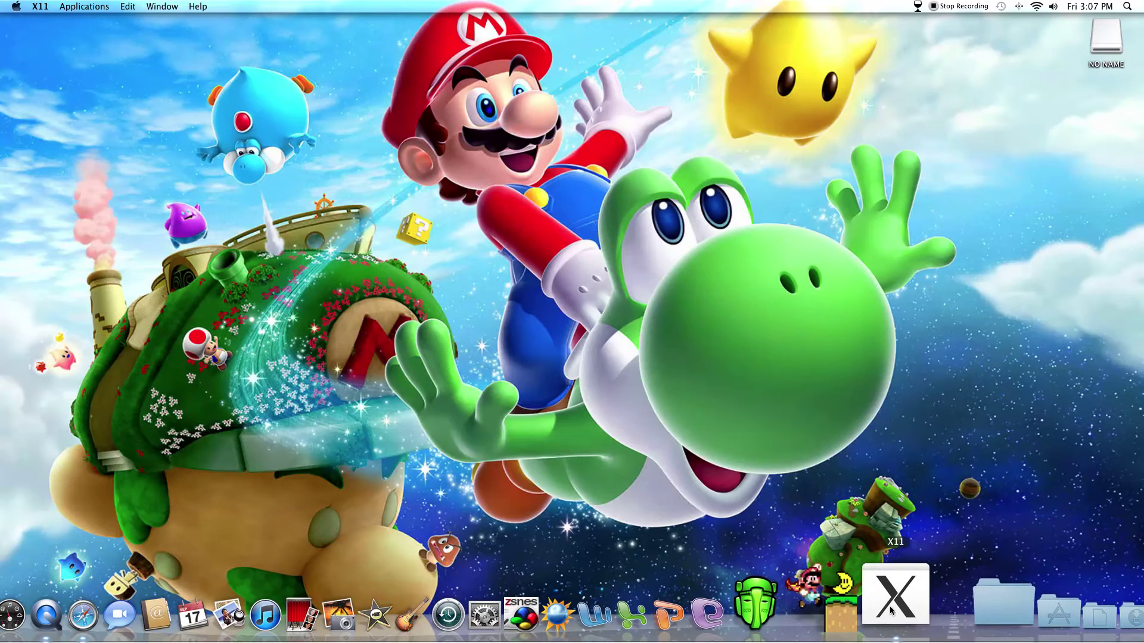
right_click(891, 611)
click(912, 539)
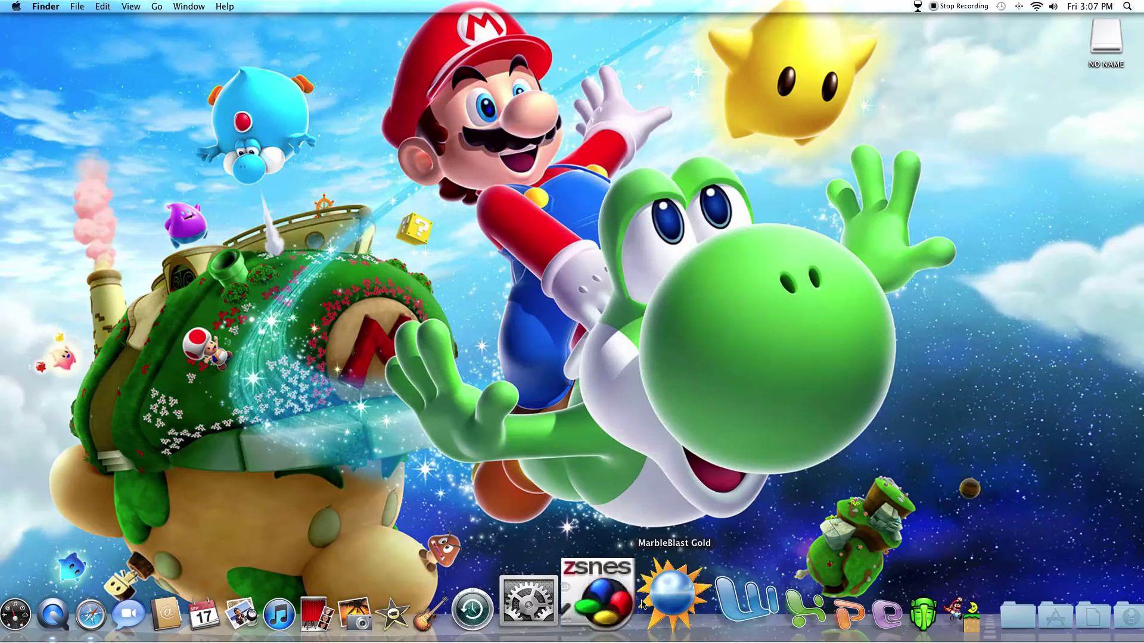
- View Lunar Magic's Get Info panel in Applications with Name & Extension expanded, then close it
mouse_move(15, 615)
click(48, 597)
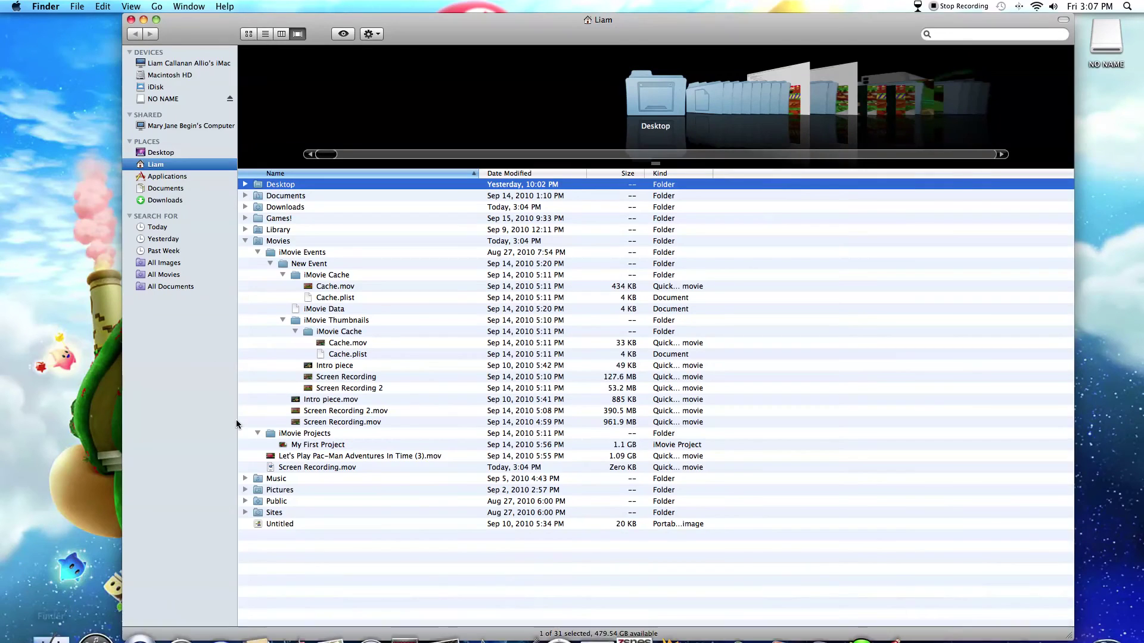
click(166, 178)
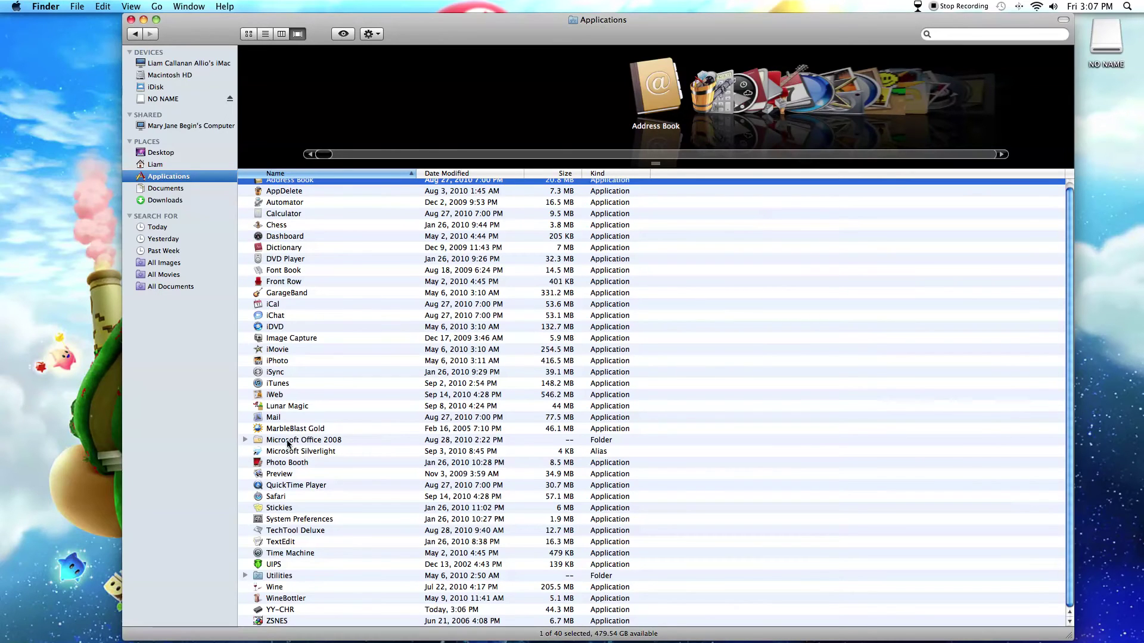
right_click(270, 411)
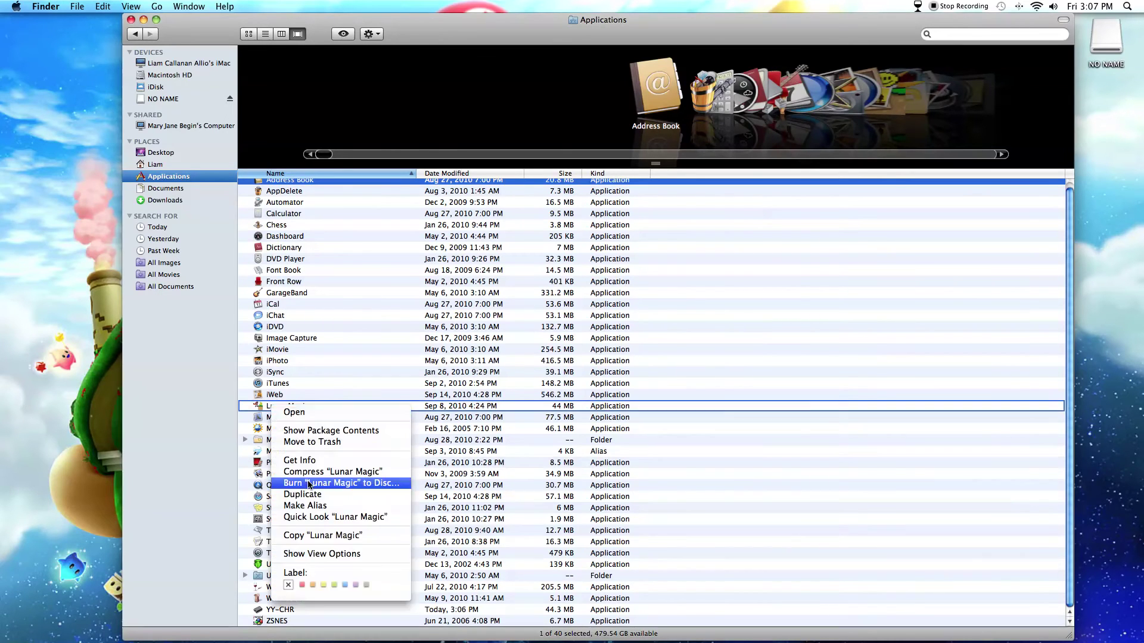
click(317, 465)
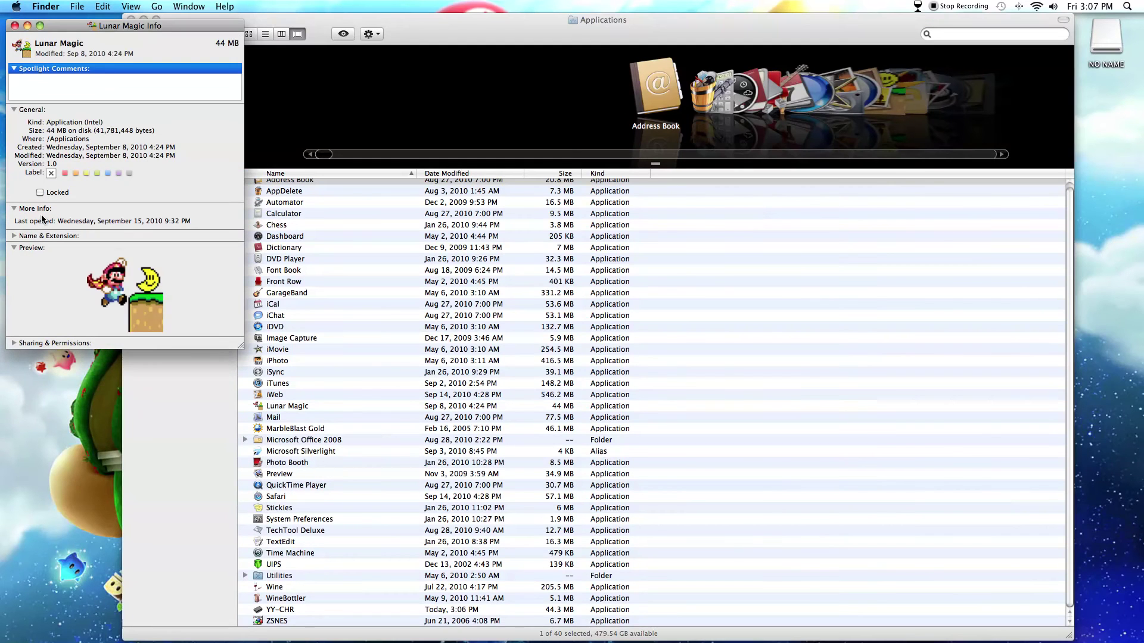
click(16, 236)
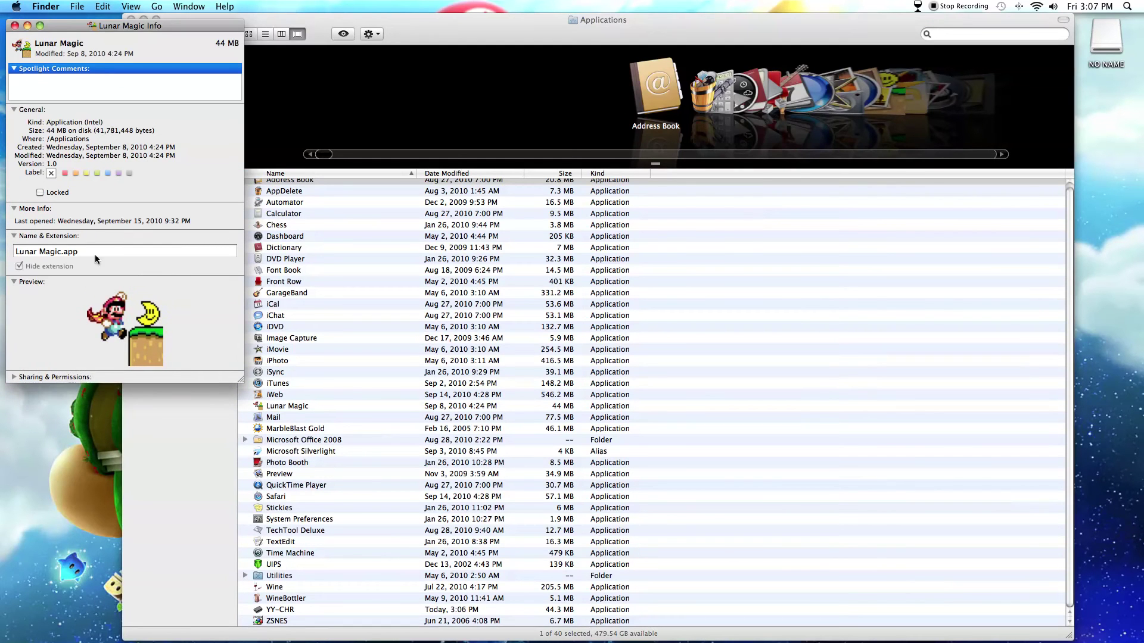
click(15, 25)
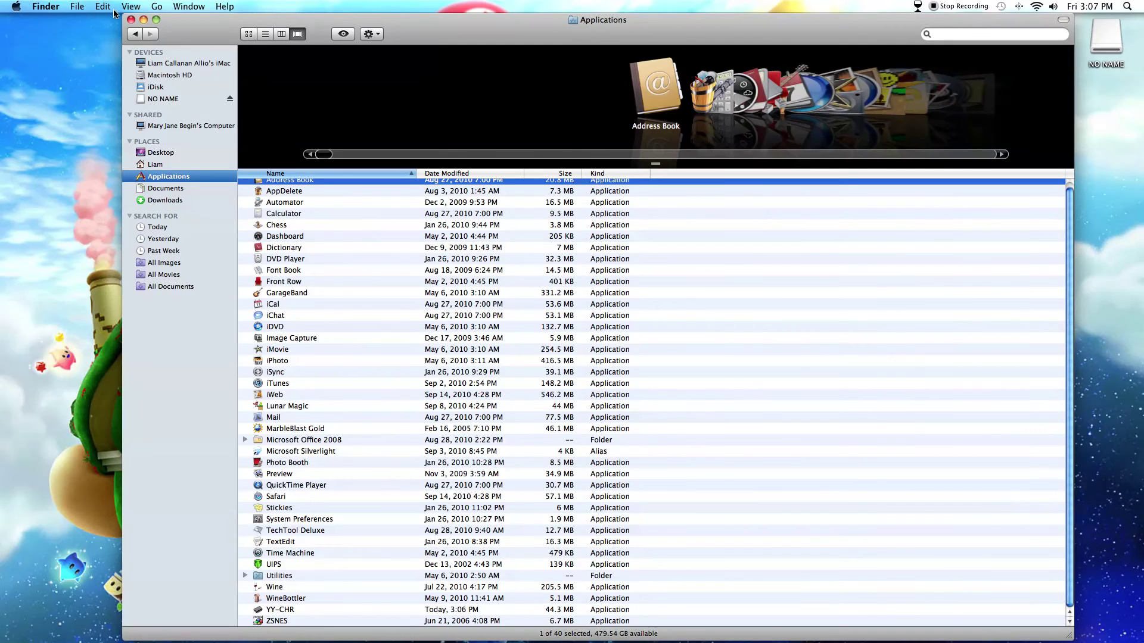
- Close the Finder window and quit the running Wine session, confirming the quit
click(130, 19)
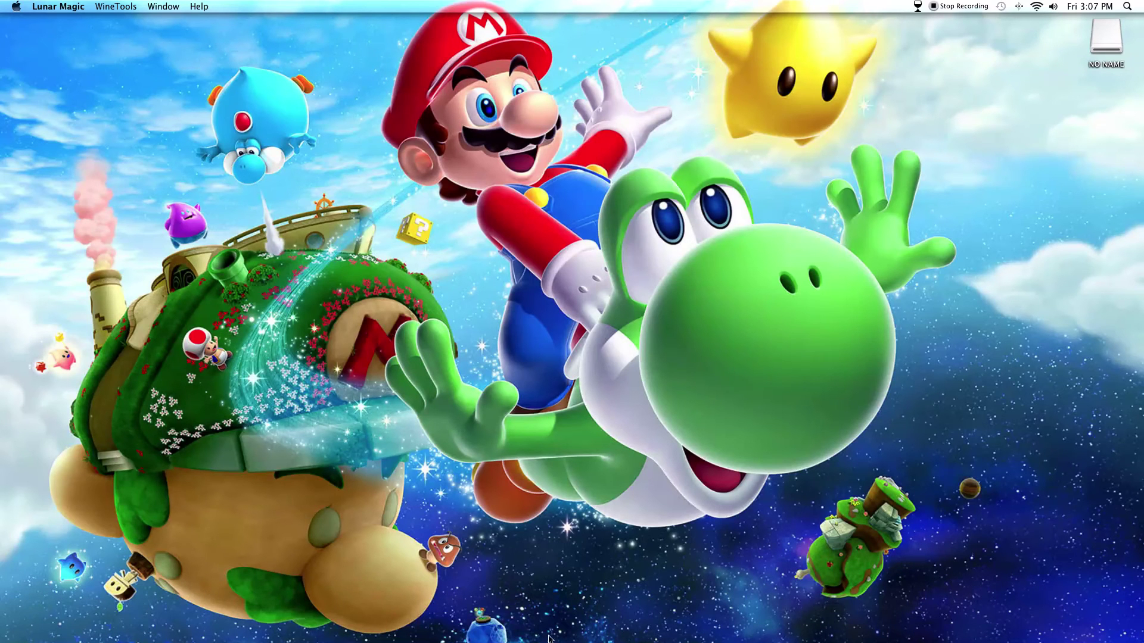
click(926, 7)
click(947, 214)
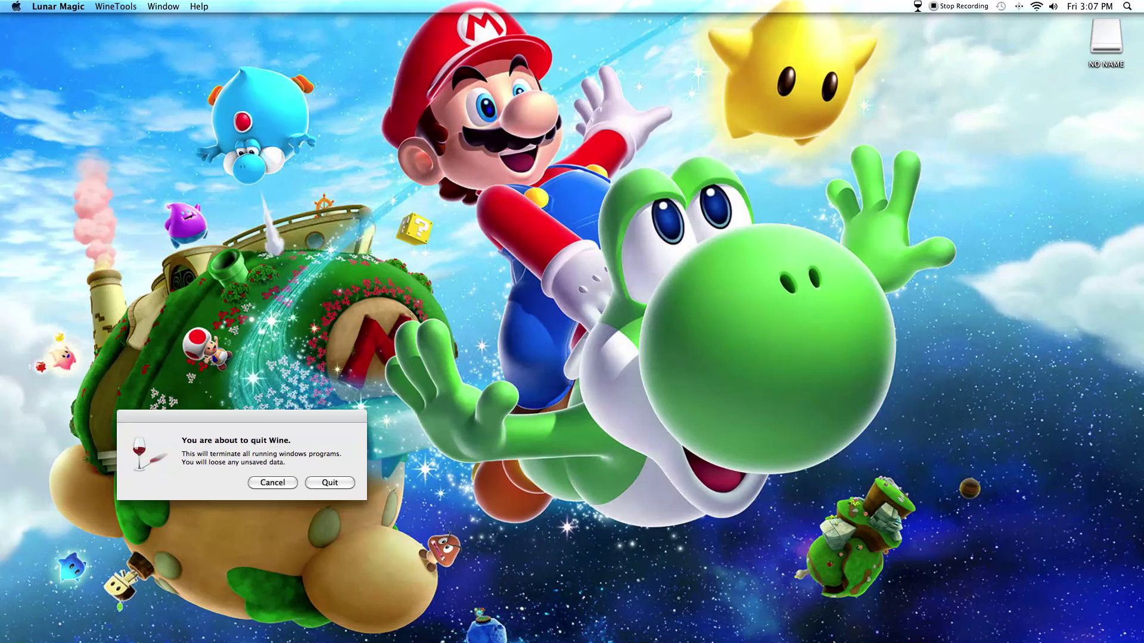
click(329, 483)
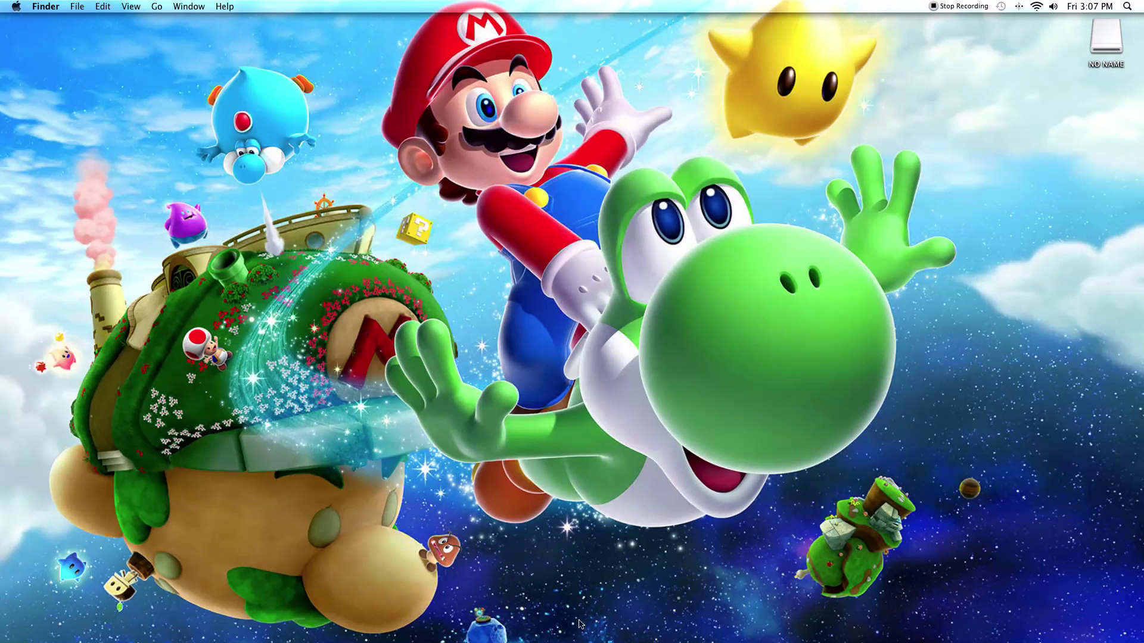
- Relaunch Lunar Magic from the Dock, dismiss the C:\winebottler\ path warning and reposition its window
click(860, 585)
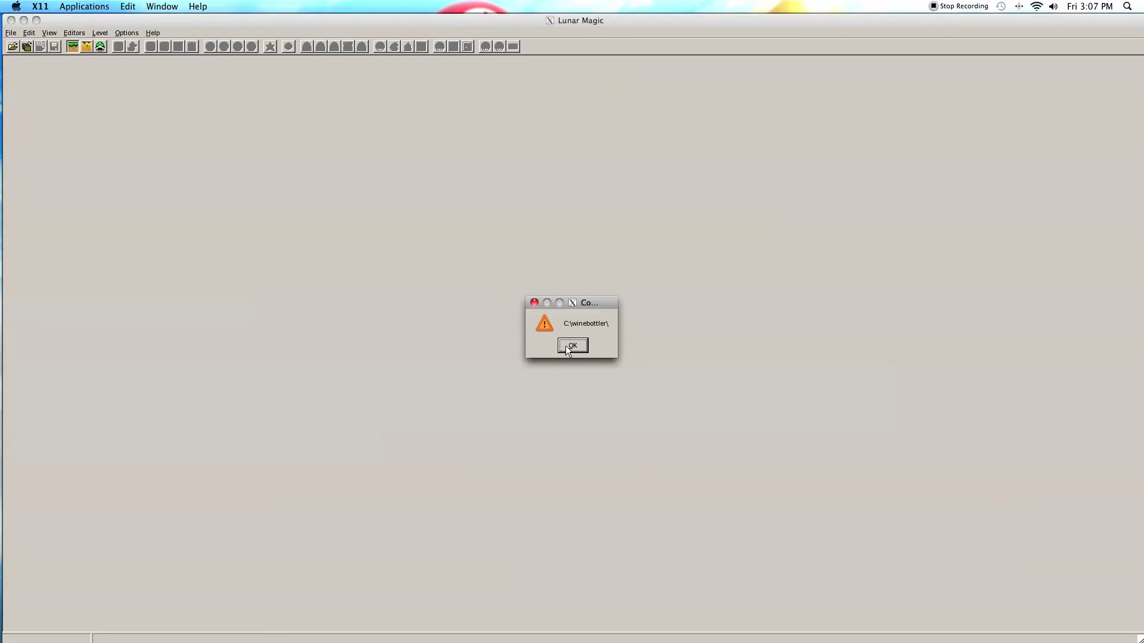
click(566, 349)
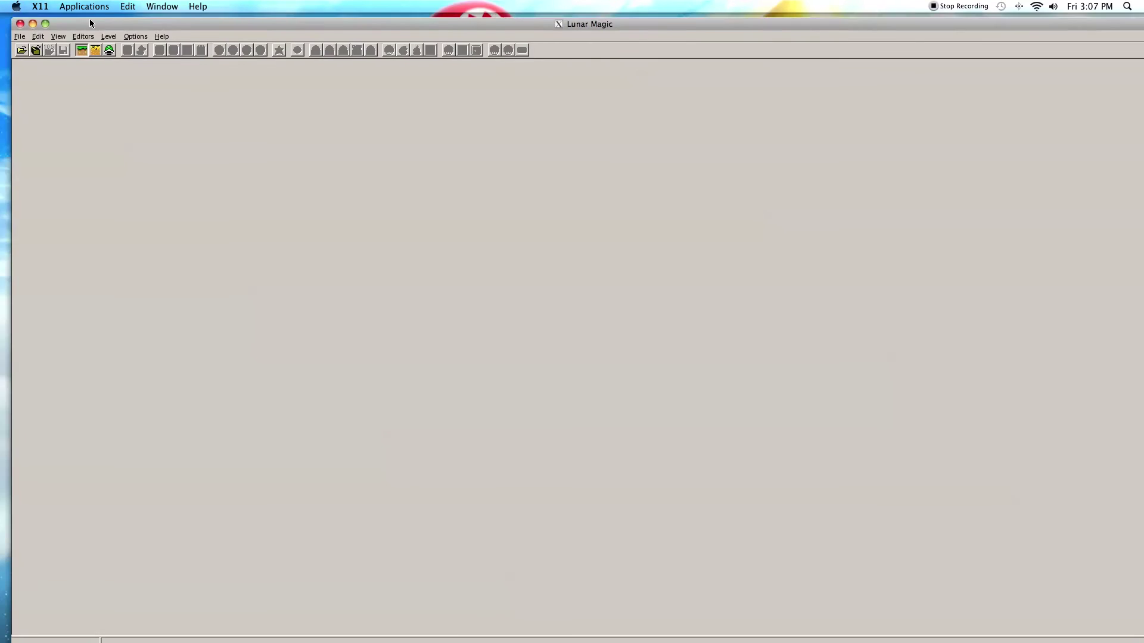
drag(112, 21, 159, 4)
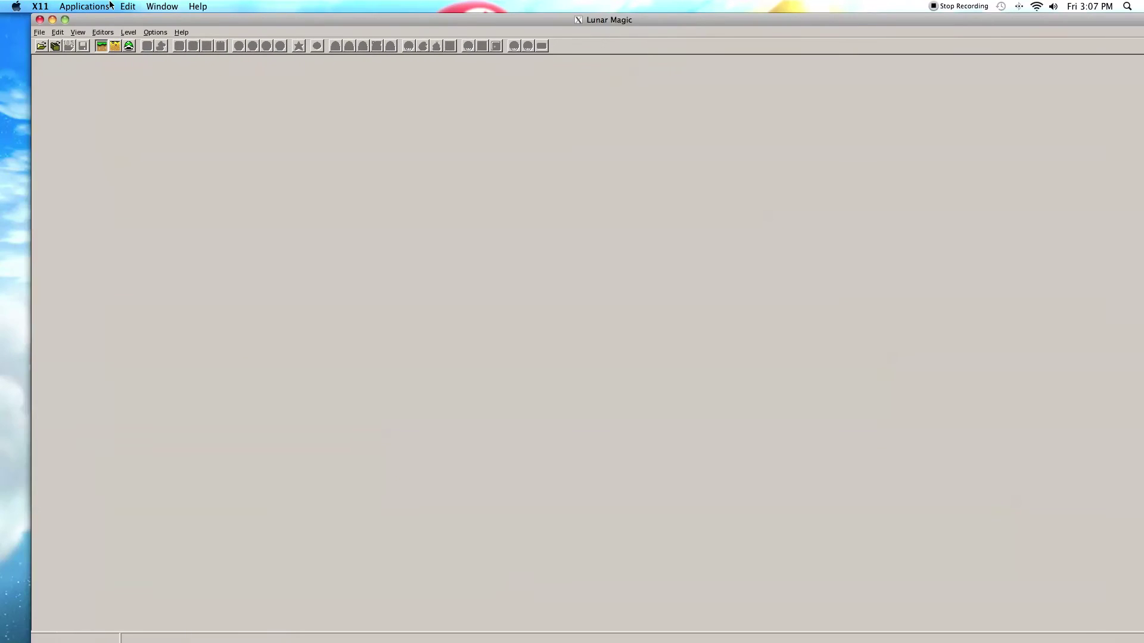
- Load the ROM 12.smc from the NO NAME (E:) drive via My Computer so level 105 displays
click(52, 44)
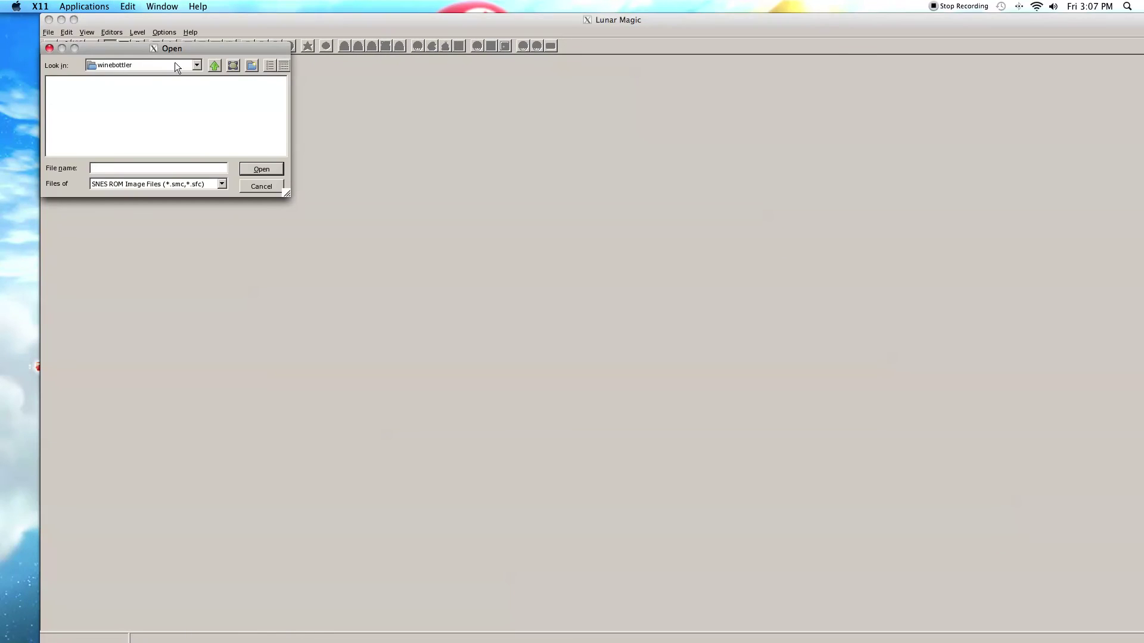
click(197, 65)
scroll(190, 112, up, 2)
scroll(199, 94, up, 3)
click(119, 86)
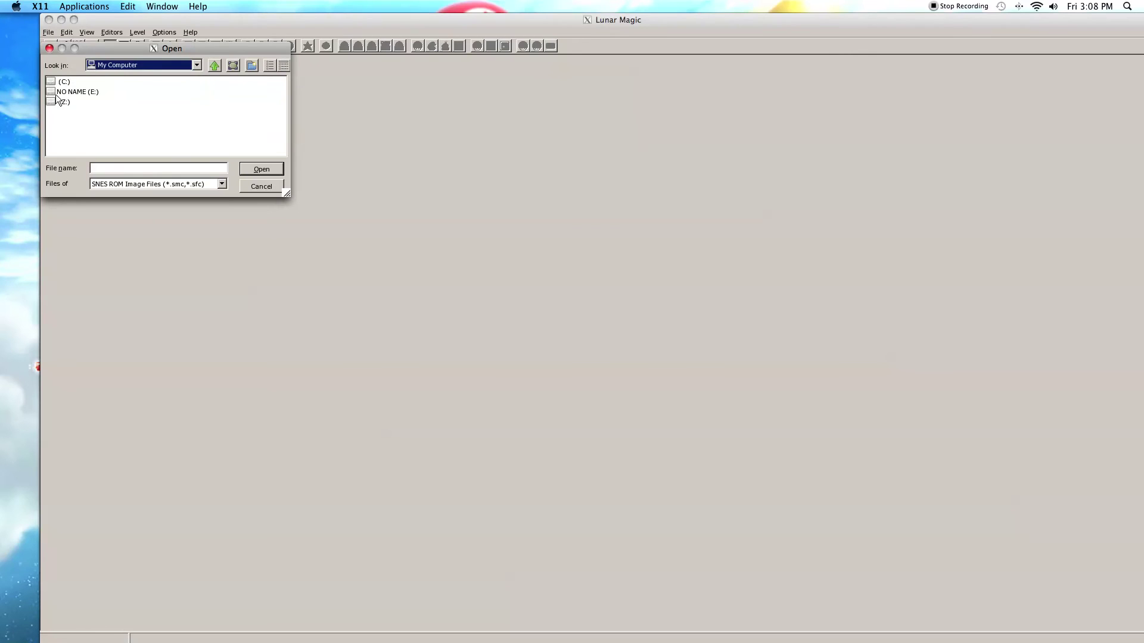
click(75, 93)
click(267, 169)
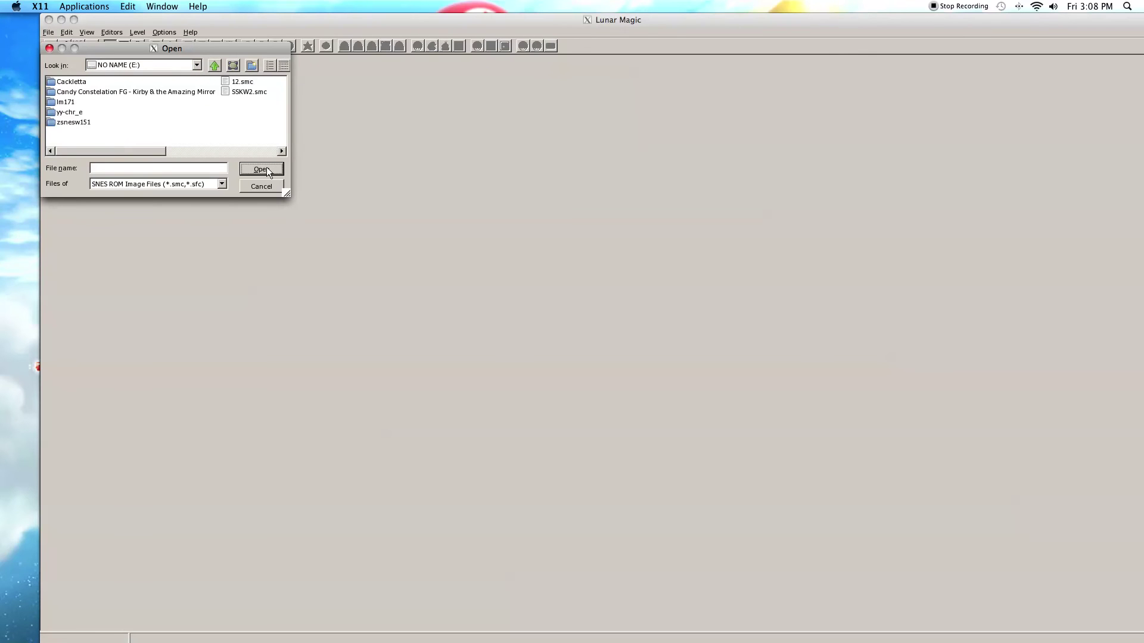
click(241, 82)
click(267, 169)
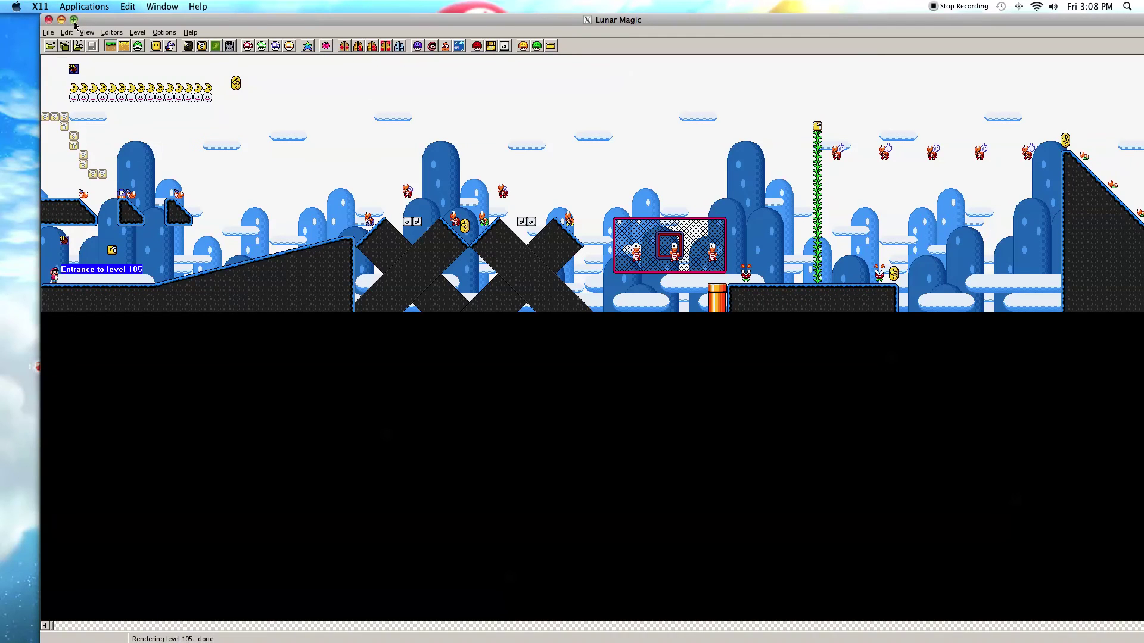
- Enlarge the editor window and load level 138 via Open Level
click(73, 20)
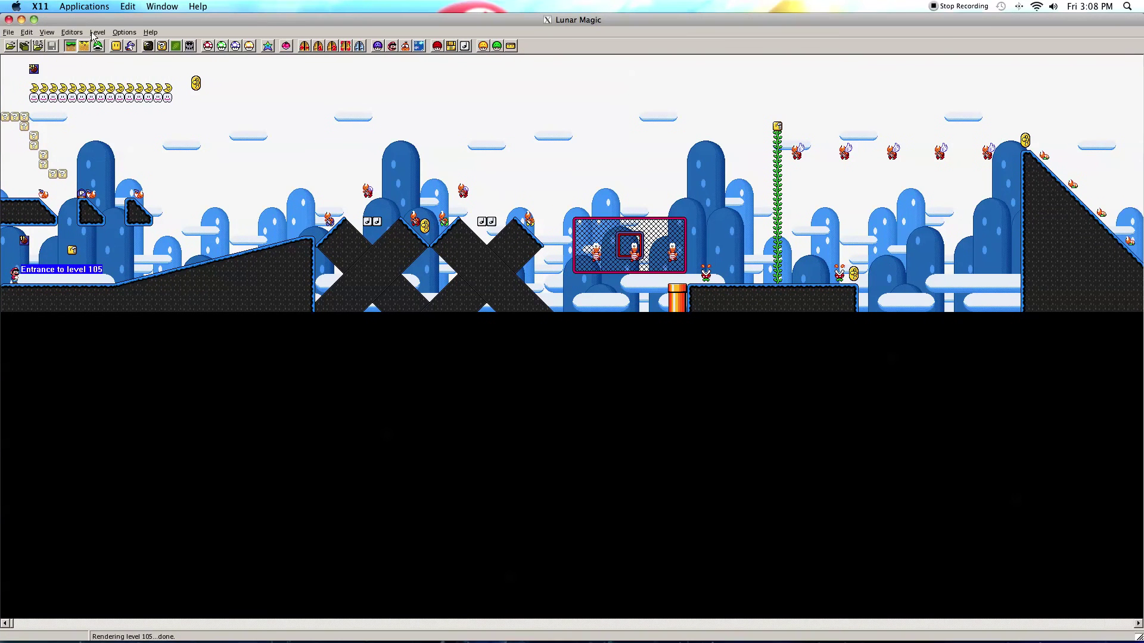
click(38, 47)
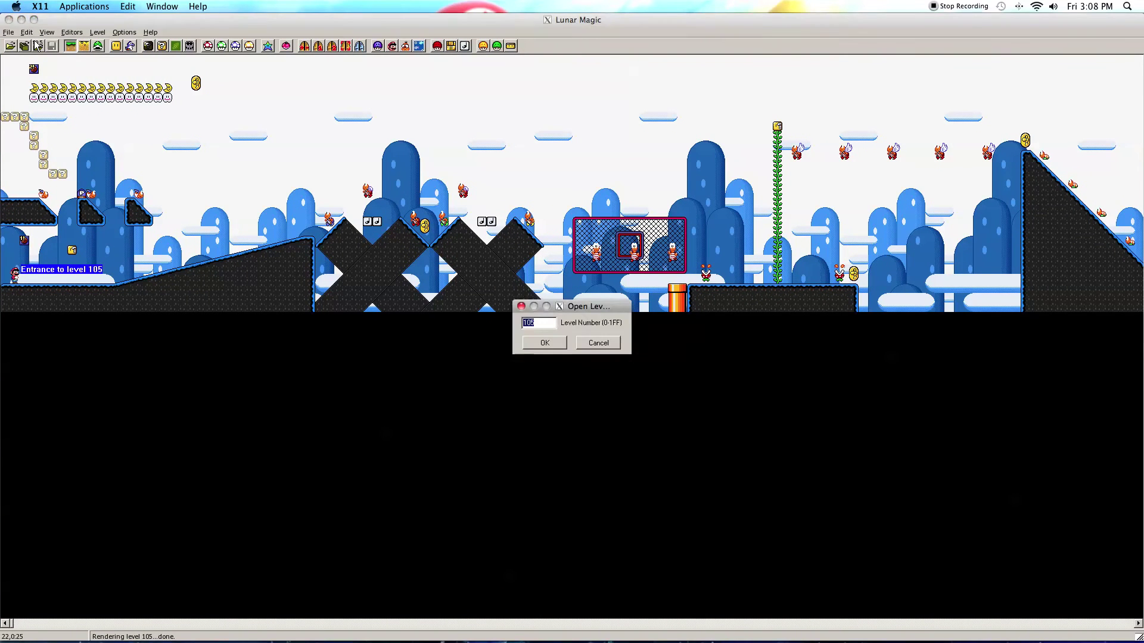
text(138)
key(Return)
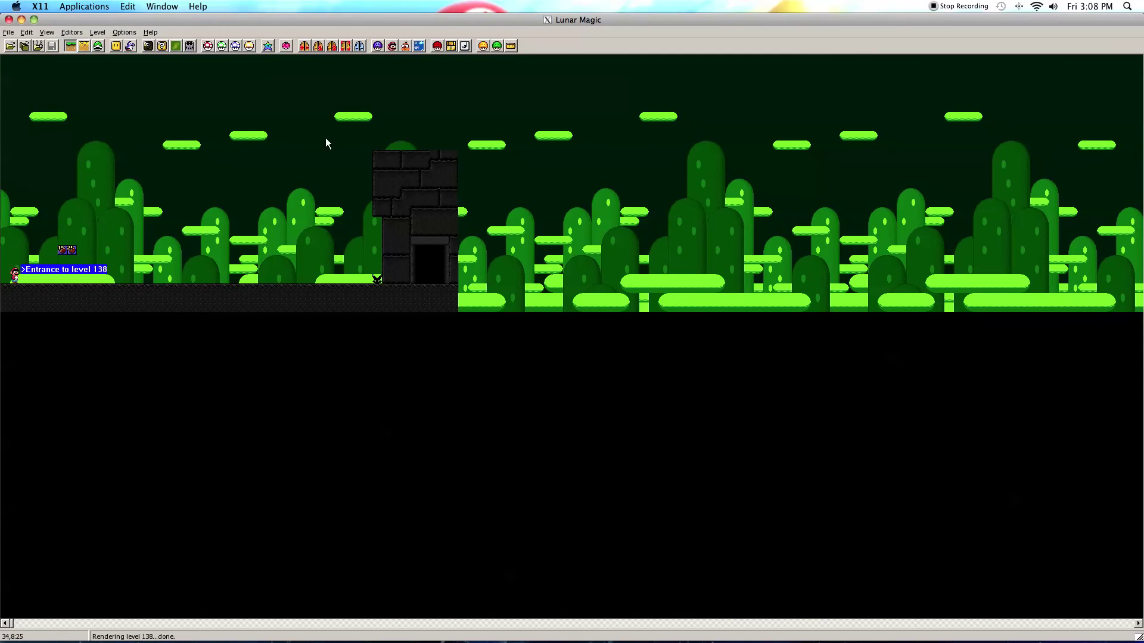
- Select the castle block and the ground left of it, then clear the selection
drag(325, 132, 444, 201)
drag(333, 132, 177, 346)
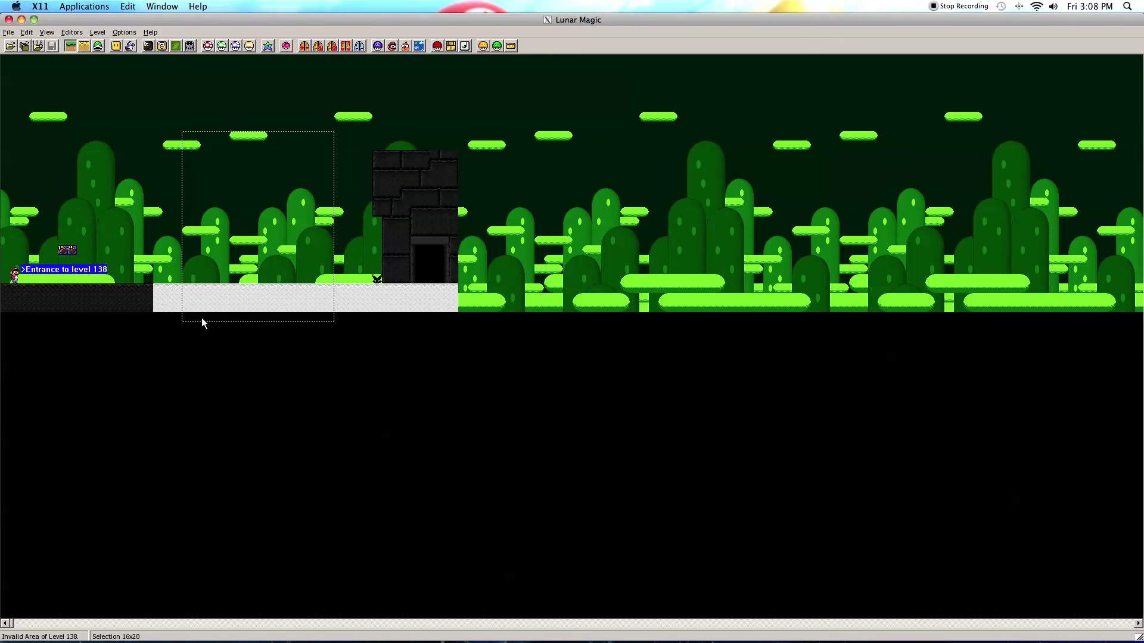
drag(91, 346, 66, 222)
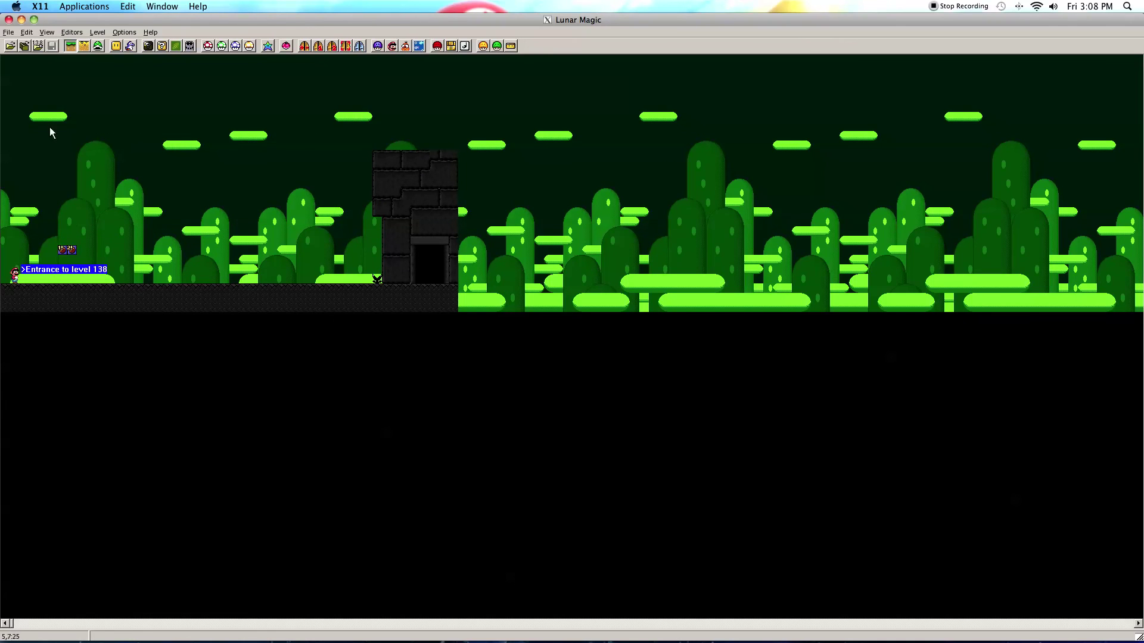
- Close Lunar Magic and quit X11 from the Dock
click(12, 18)
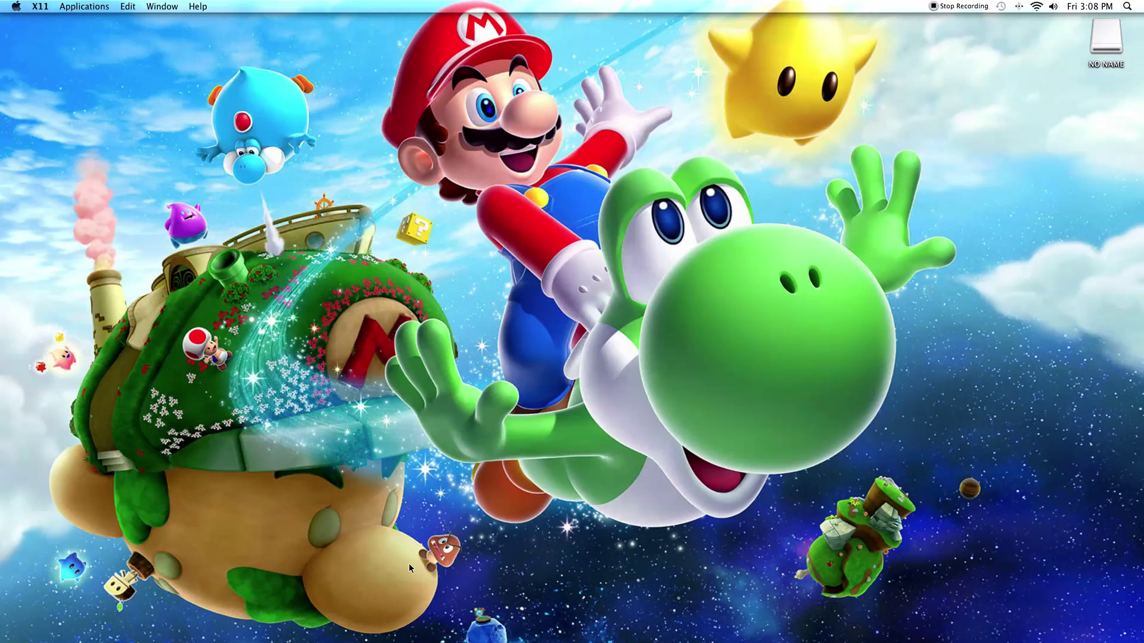
right_click(892, 601)
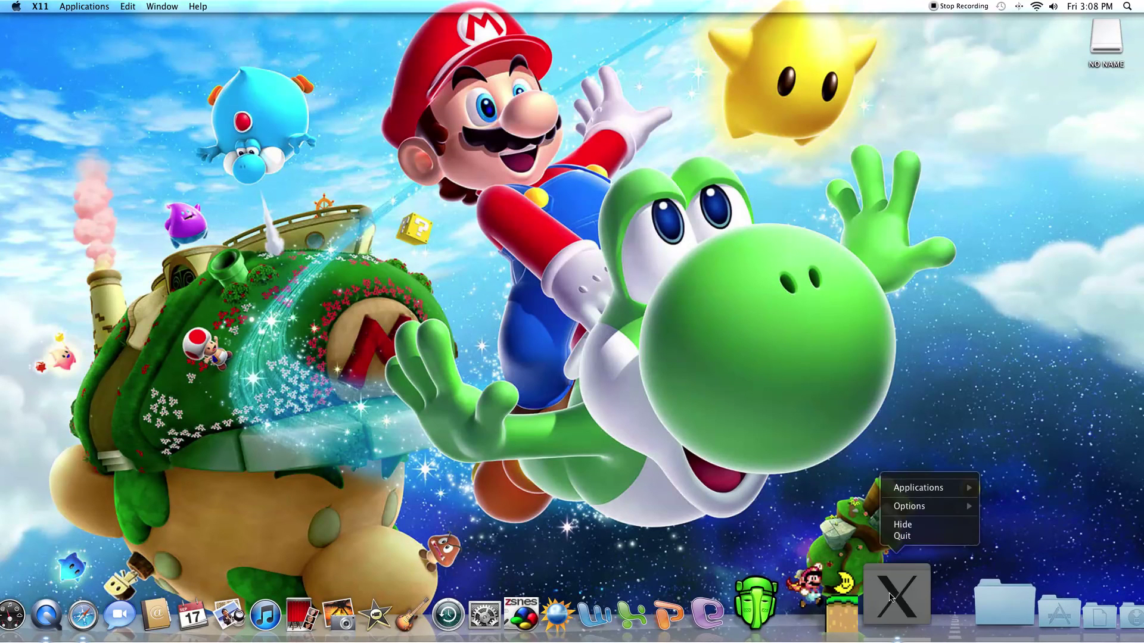
click(903, 537)
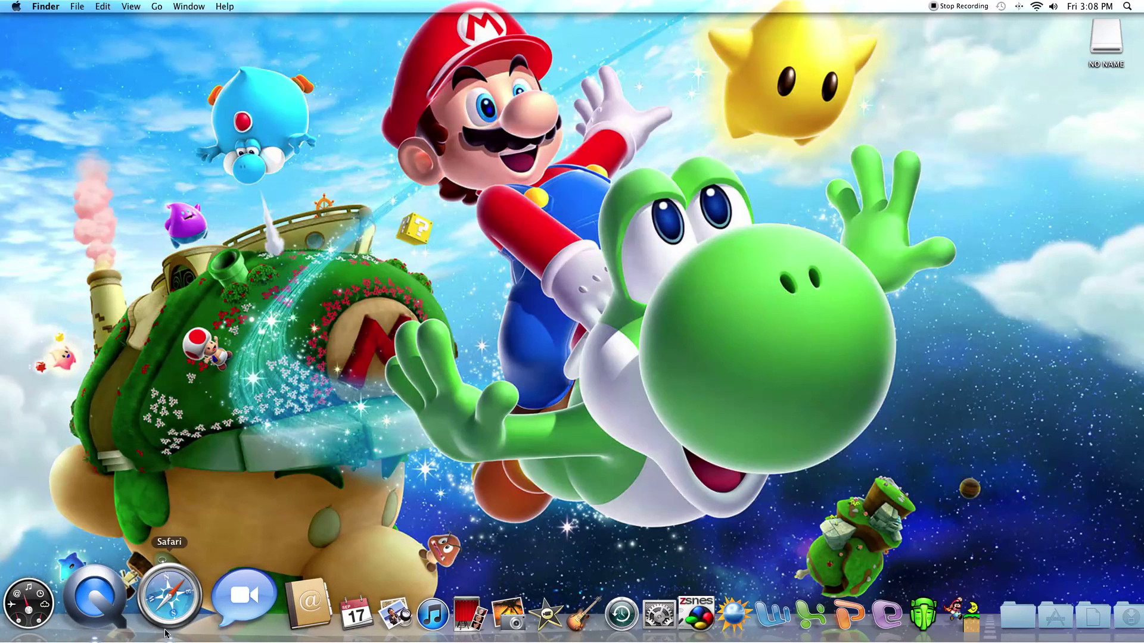
- Quit Safari from the Dock, leaving only the desktop
right_click(167, 599)
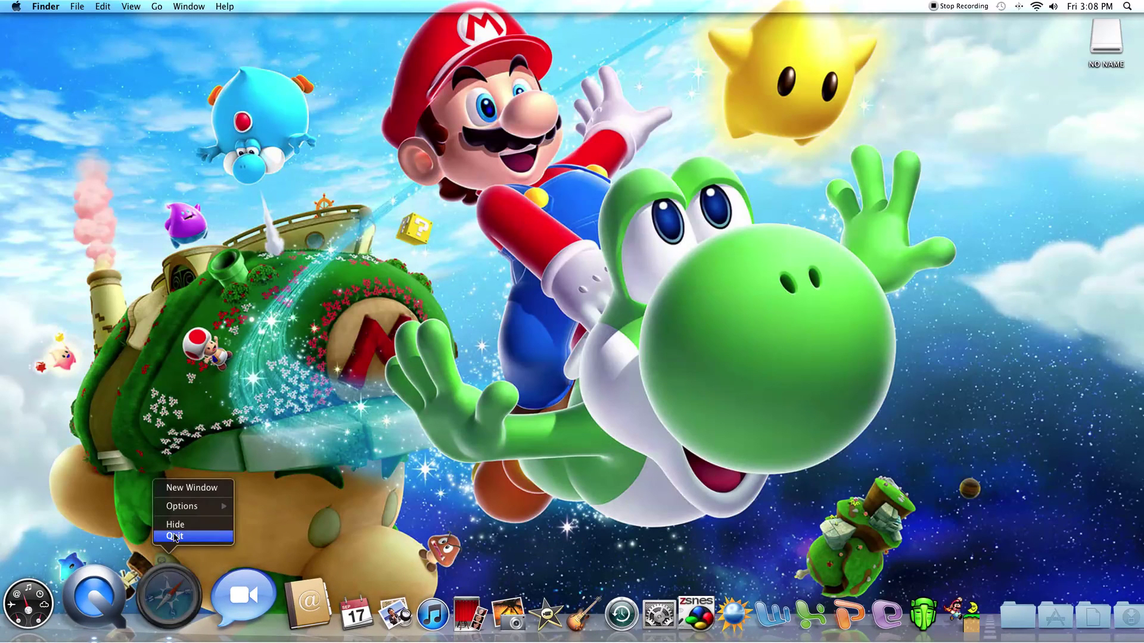
click(175, 536)
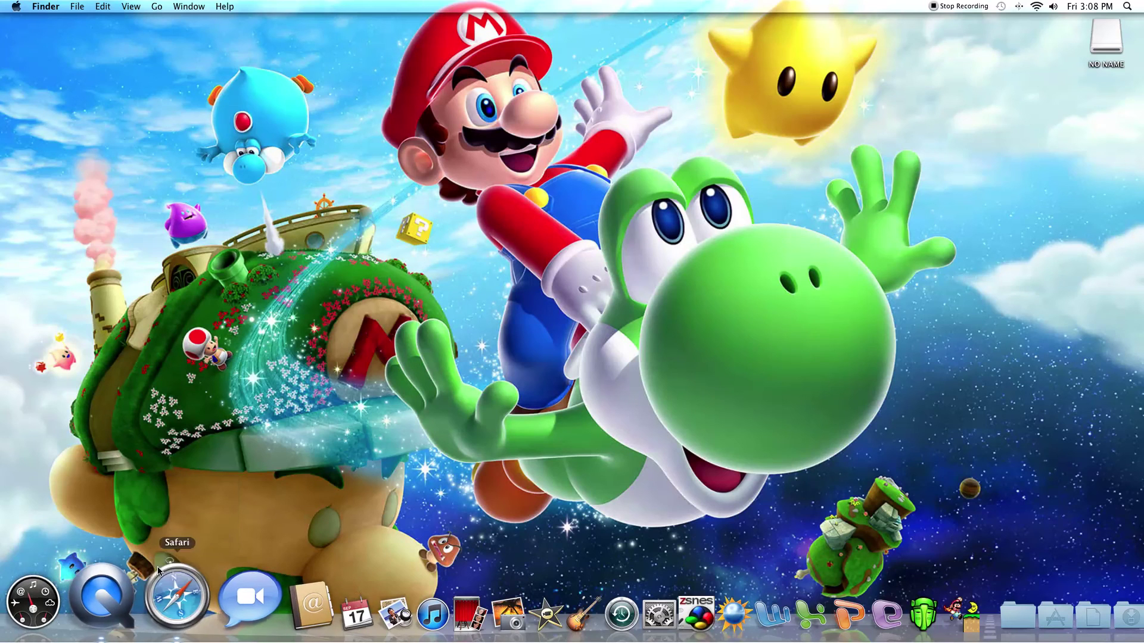